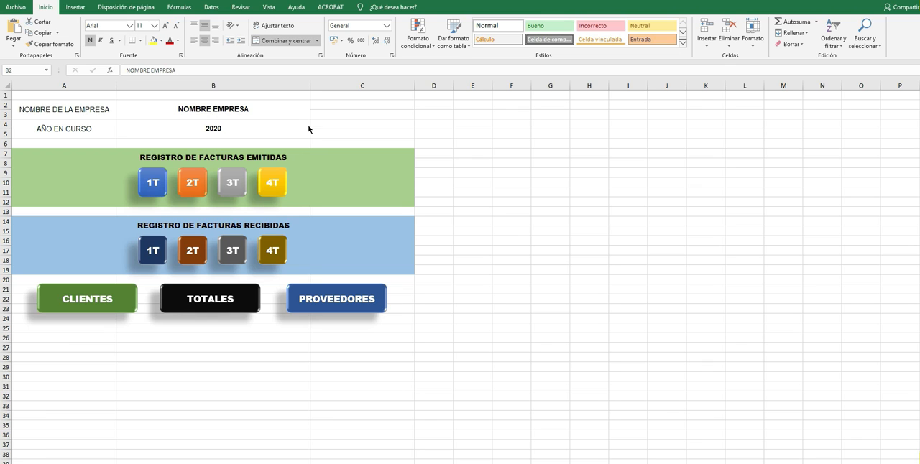
Set the company name on the menu sheet to PCQNK.
click(253, 113)
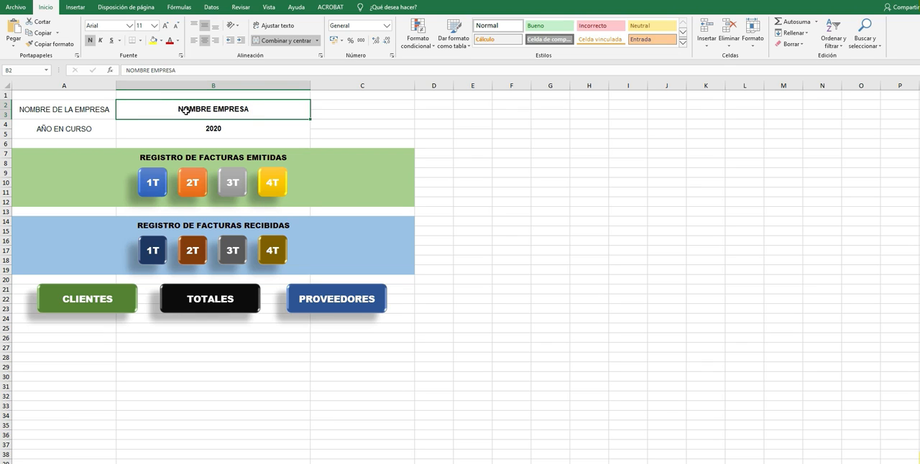
click(222, 130)
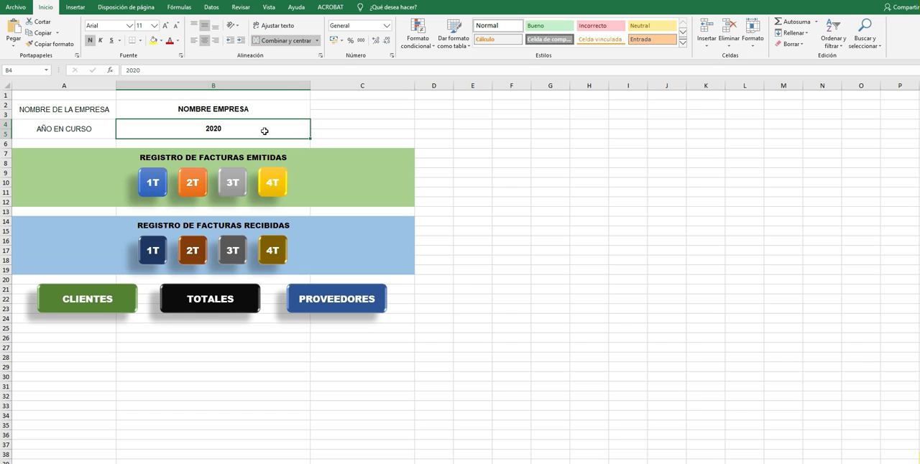
click(257, 111)
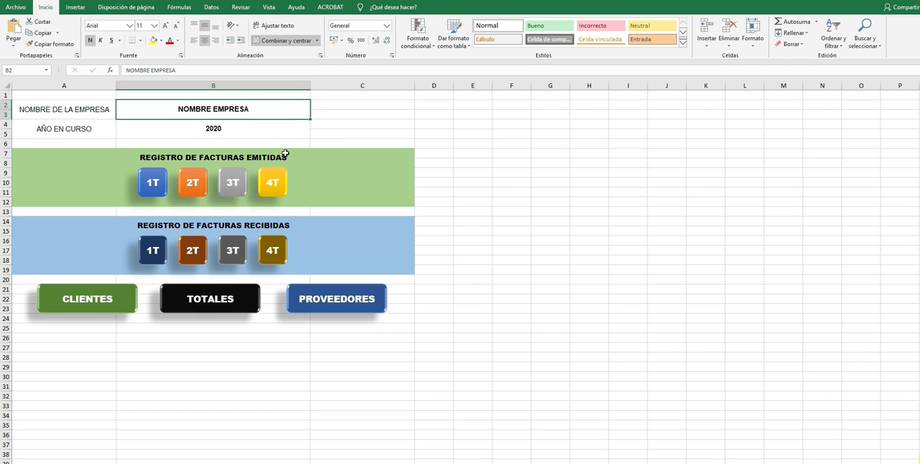
text(PCQNK)
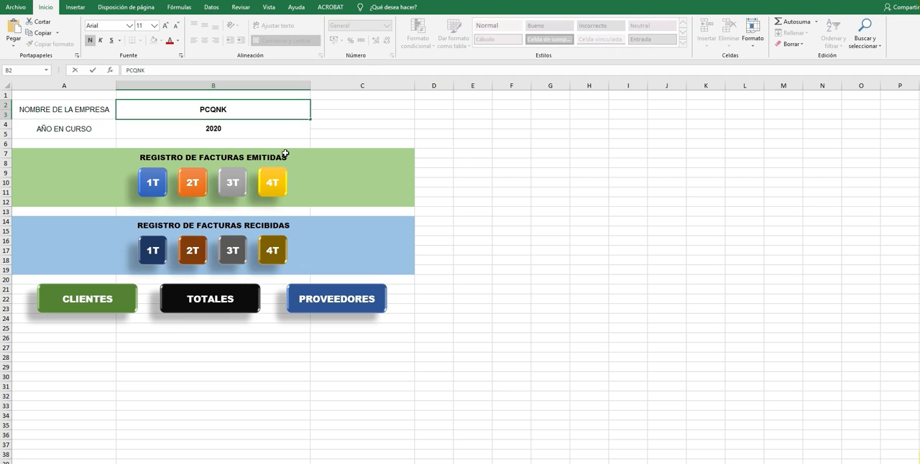
key(Return)
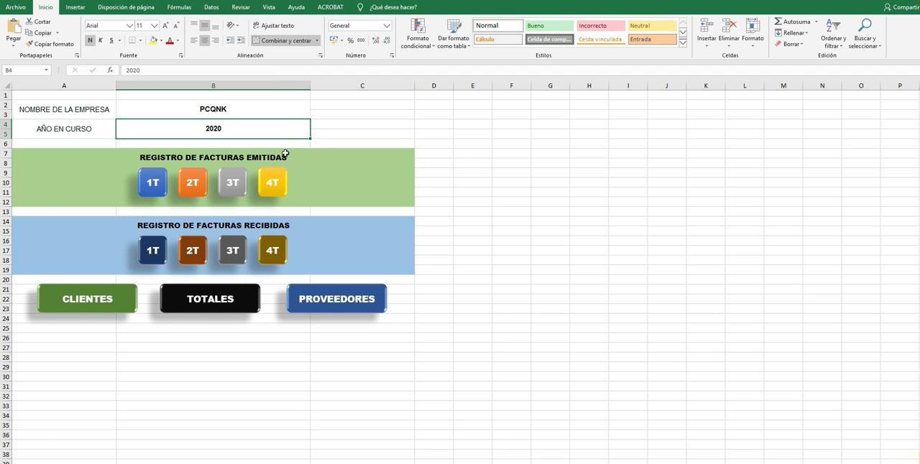
Check the company name and year headings on the 1T and 2T issued-invoice sheets, returning to the menu after each visit.
click(148, 184)
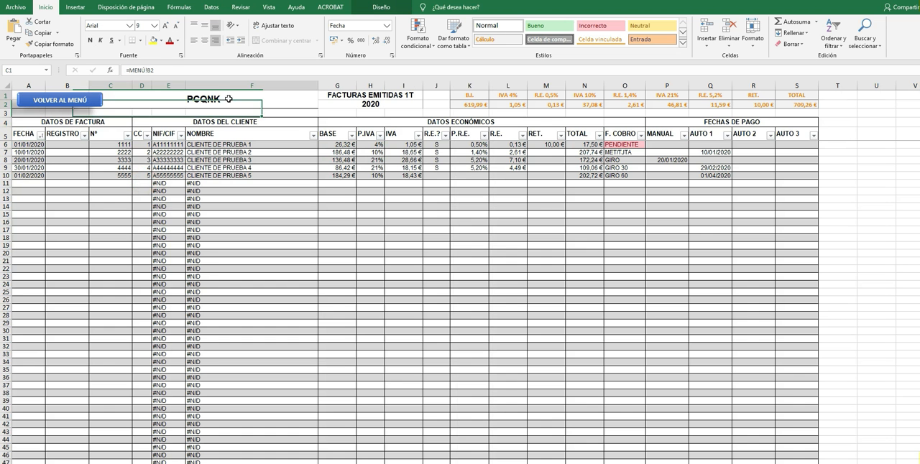
click(361, 103)
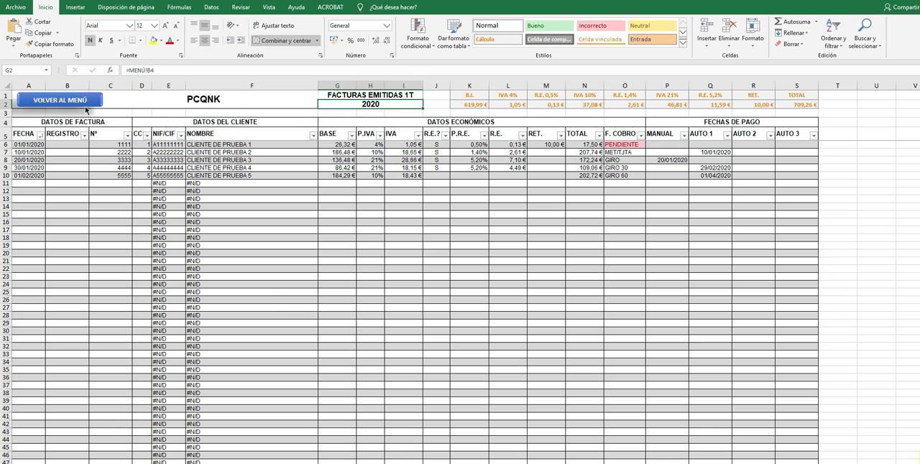
click(85, 108)
click(200, 182)
click(224, 101)
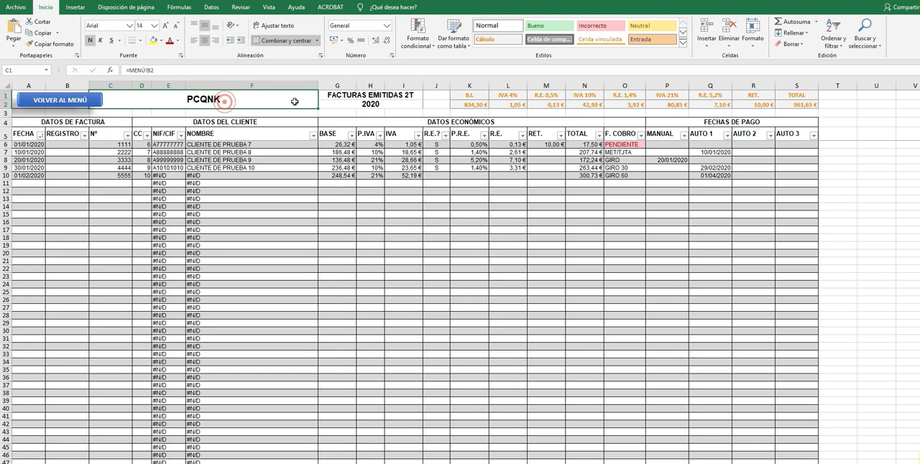
click(357, 103)
click(86, 100)
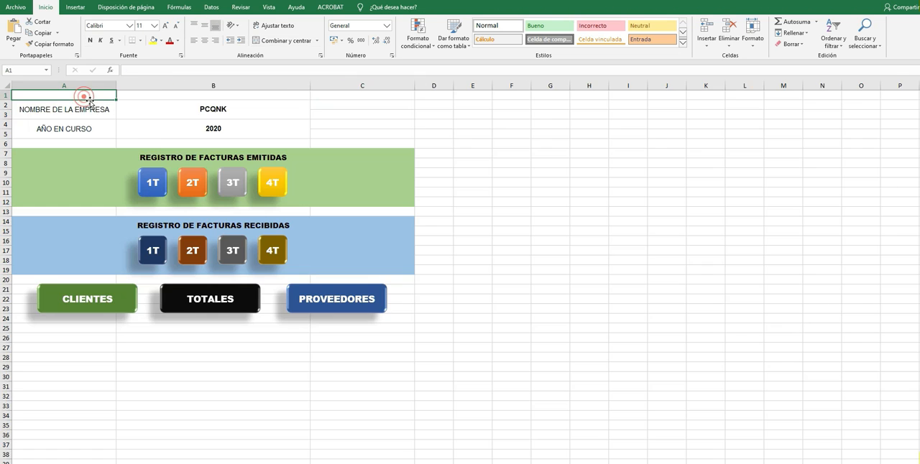
click(222, 128)
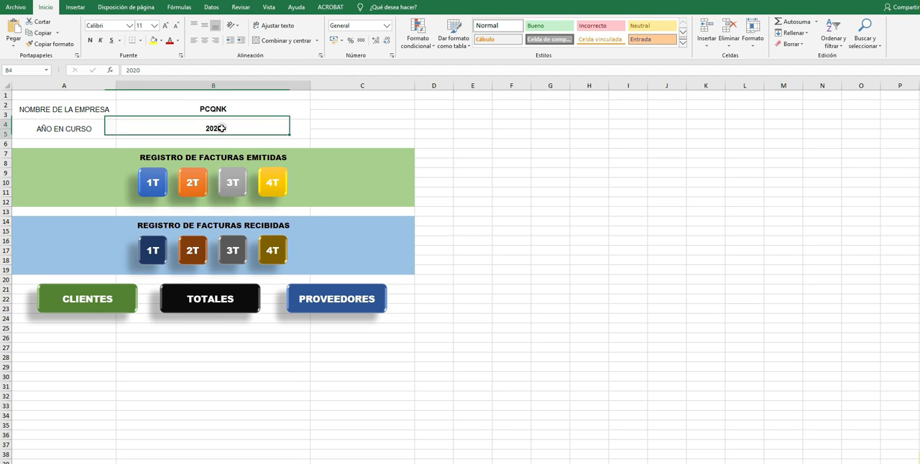
click(152, 184)
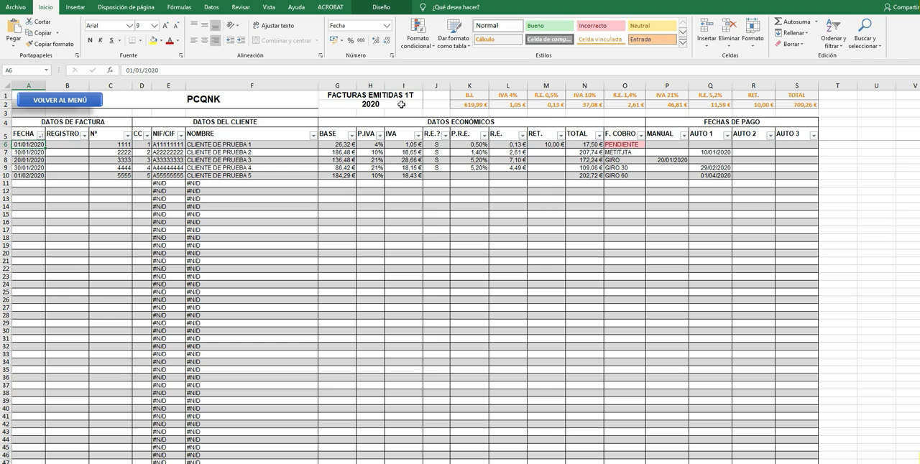
click(83, 104)
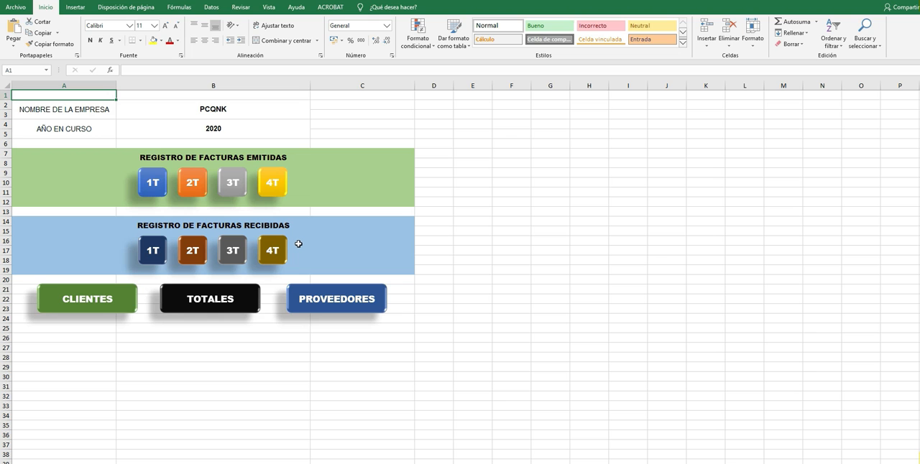
Examine the client codes in the 4T issued invoices and the supplier codes in the 4T received invoices, and return to the menu.
click(275, 185)
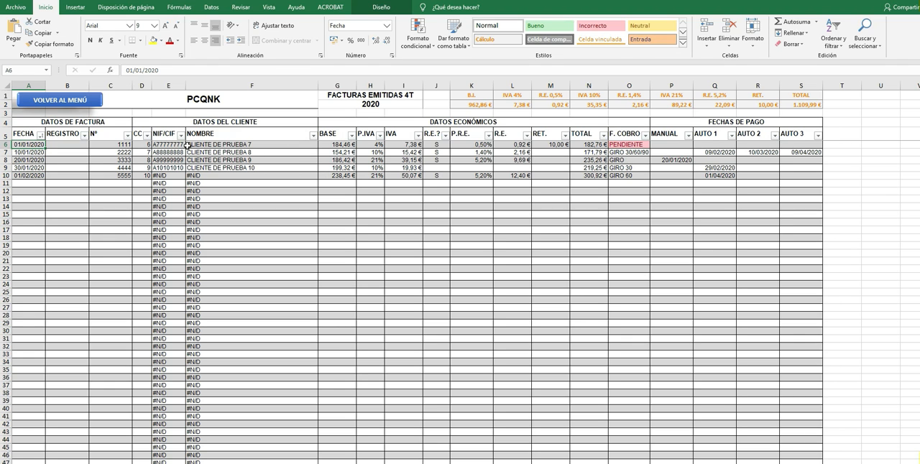
drag(143, 144, 140, 176)
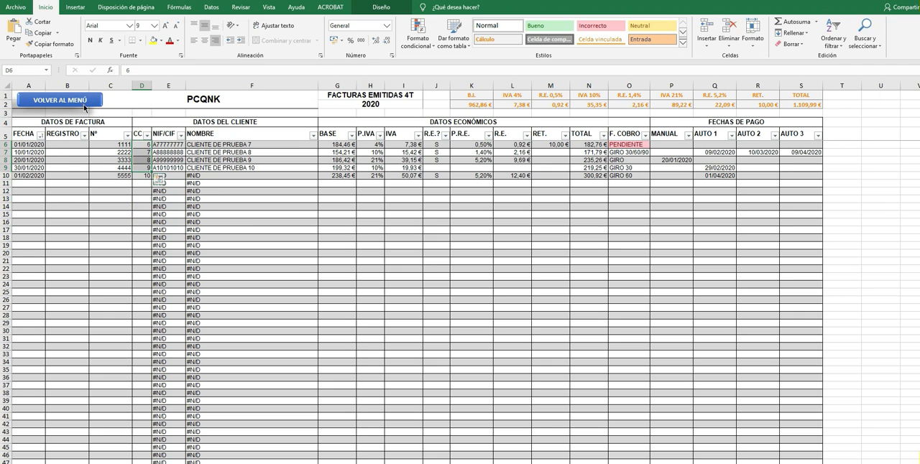
click(84, 106)
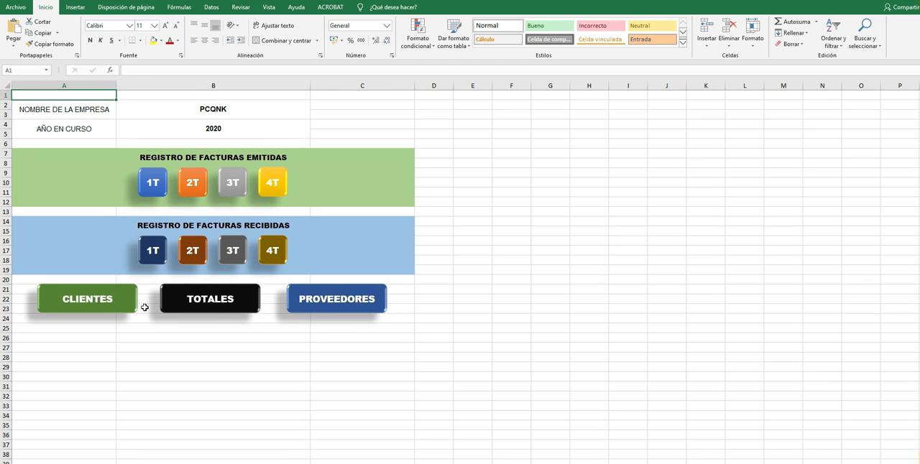
click(276, 261)
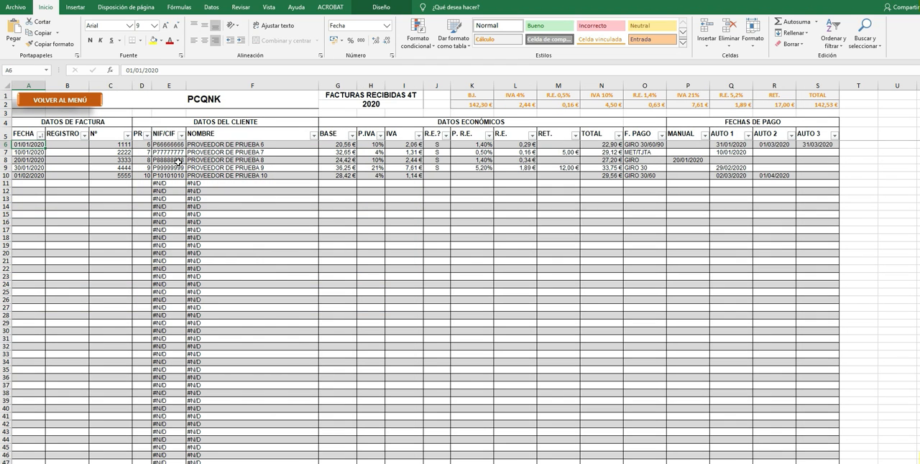
drag(143, 145, 147, 181)
click(87, 105)
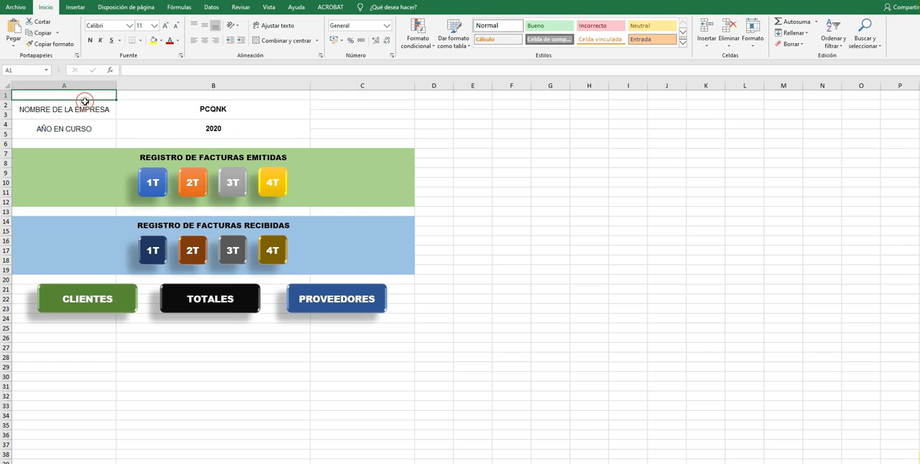
Examine the code columns of the client register and the supplier register, returning to the menu after each one.
click(96, 298)
drag(50, 126, 47, 214)
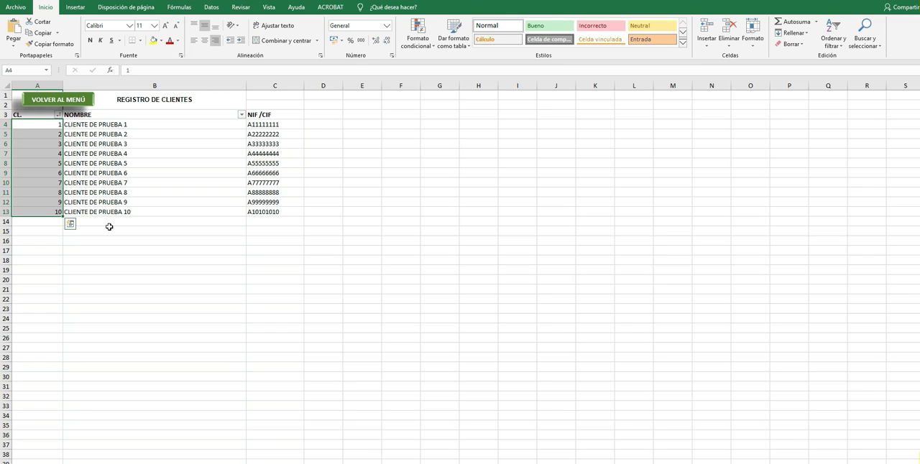
click(49, 221)
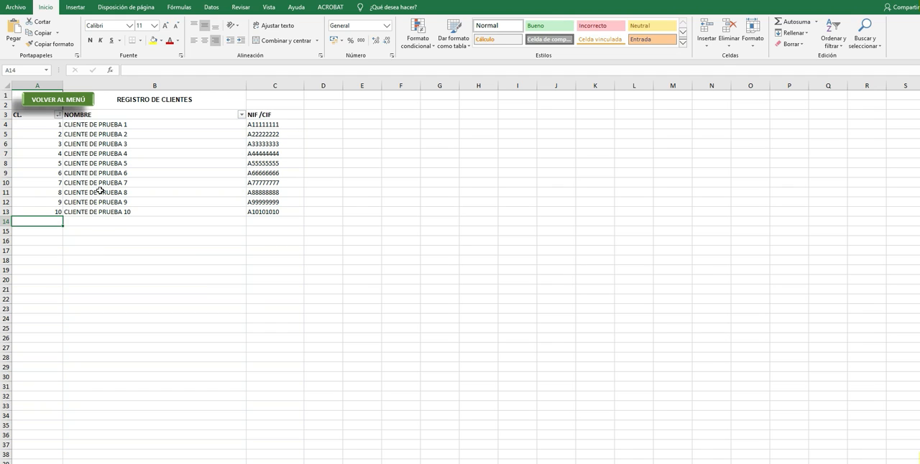
drag(47, 125, 46, 252)
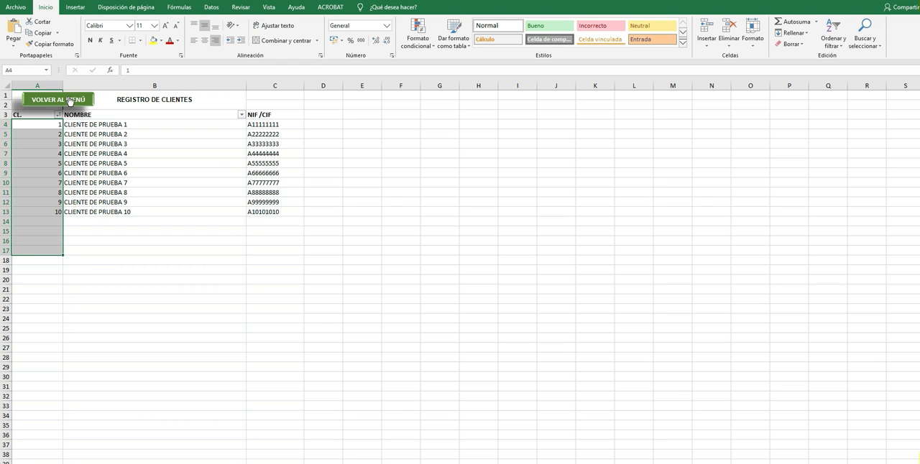
click(70, 100)
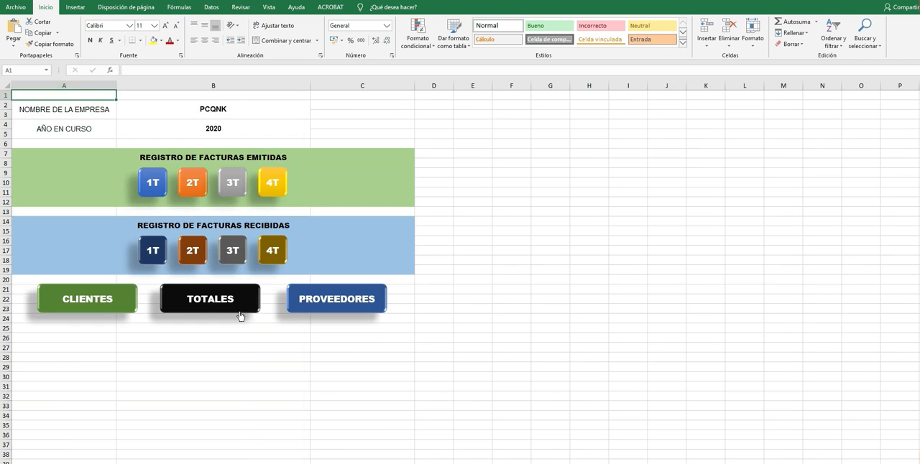
click(311, 304)
drag(40, 124, 33, 240)
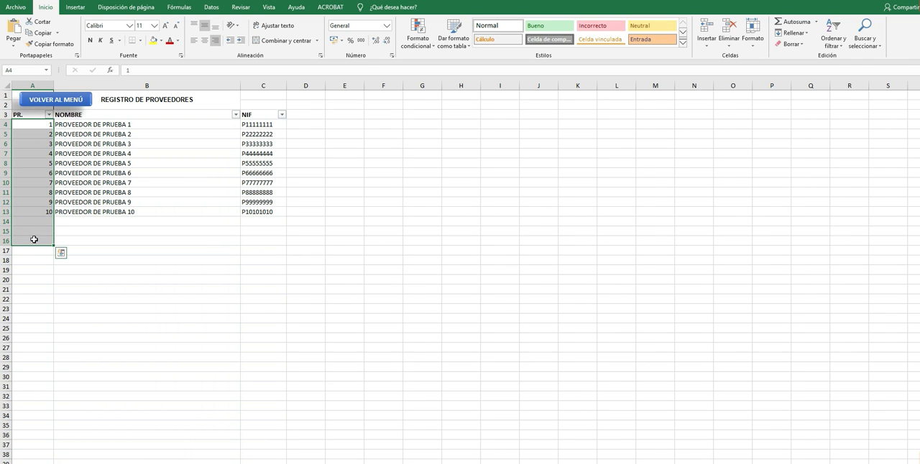
click(72, 101)
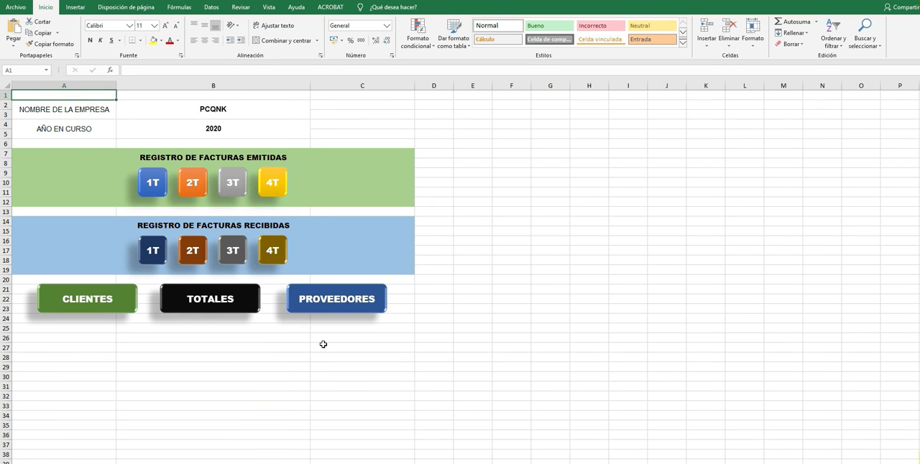
Add a client in row 14 of the client register with code AAA, name CLIENTE AAA and its tax ID.
click(100, 300)
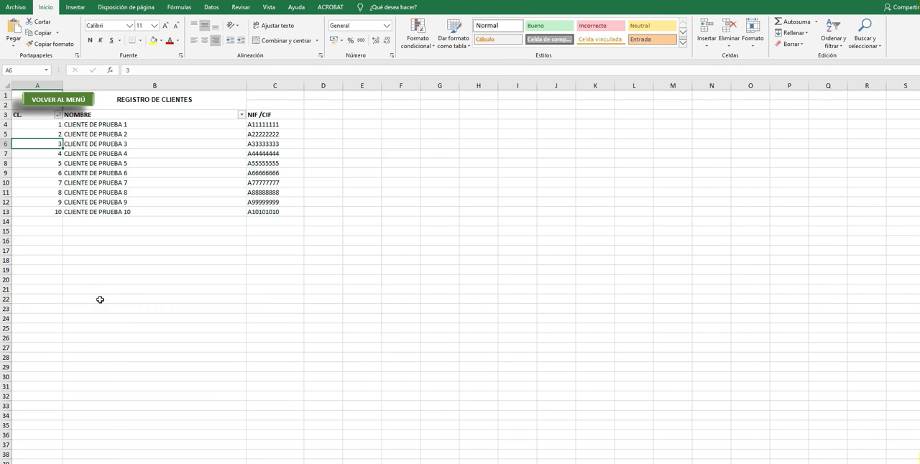
click(57, 223)
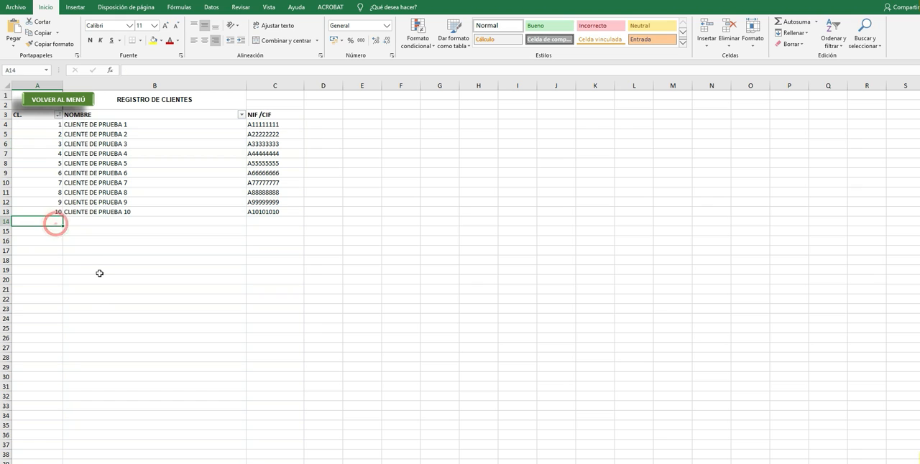
text(AAA)
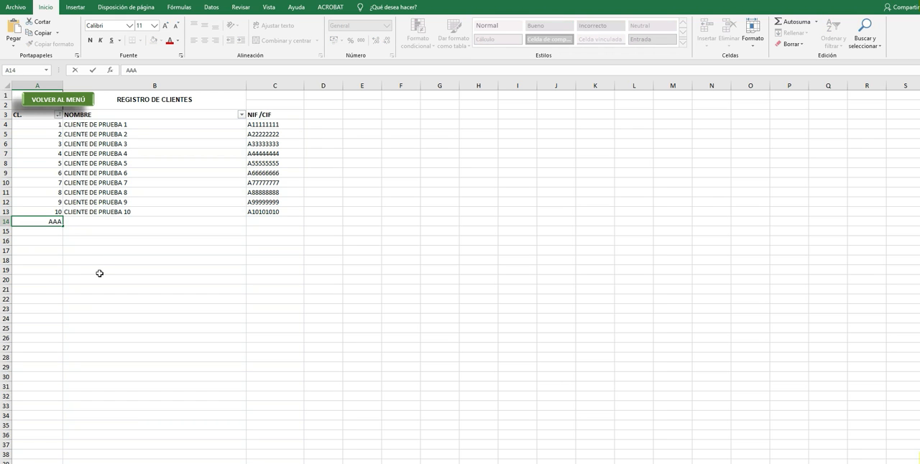
key(Tab)
text(CL)
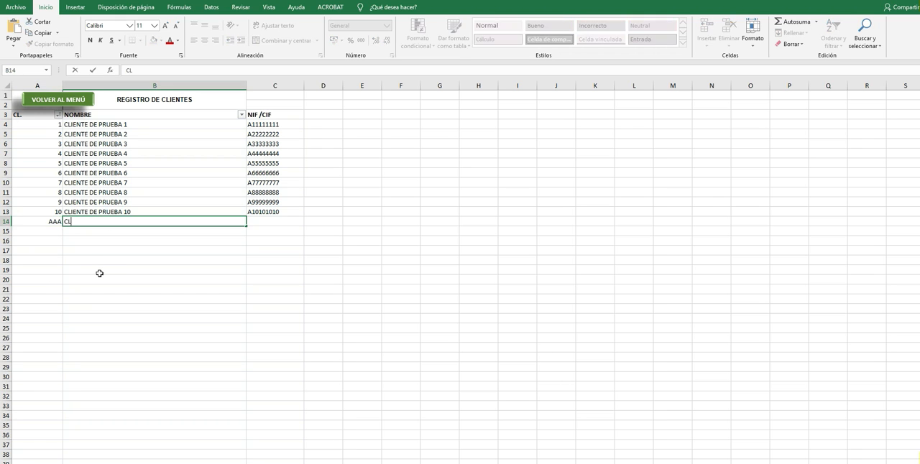
text(IENTE AAA)
key(Tab)
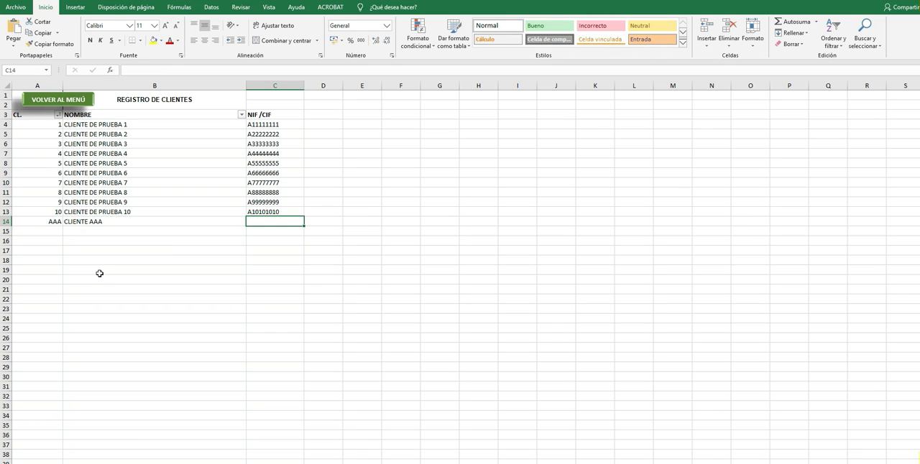
text(A987654321)
key(Return)
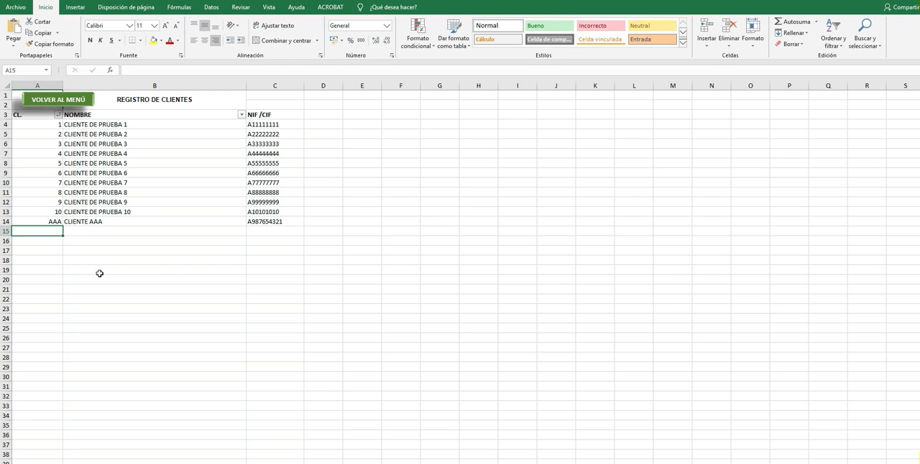
Add a supplier in row 14 of the supplier register with code AAA, name PROVEEDOR AAA and its tax ID.
click(72, 99)
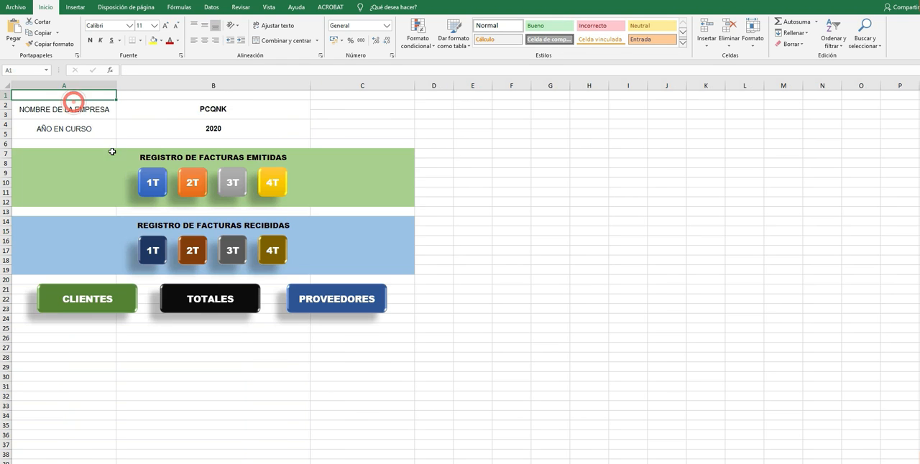
click(309, 296)
click(41, 222)
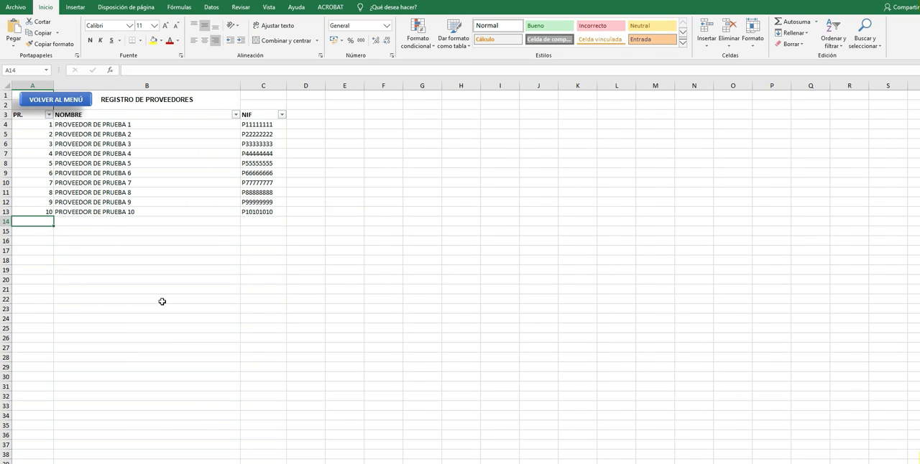
text(AAA)
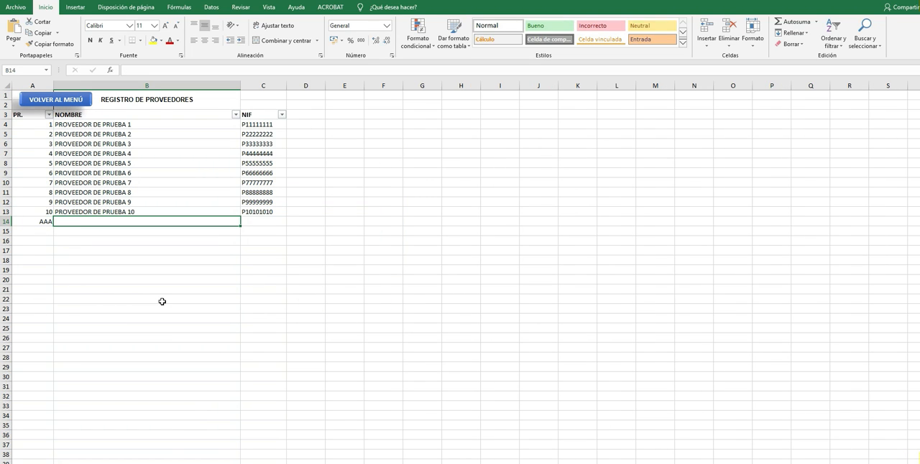
text(PROVEEDOR AAA)
key(Tab)
text(A)
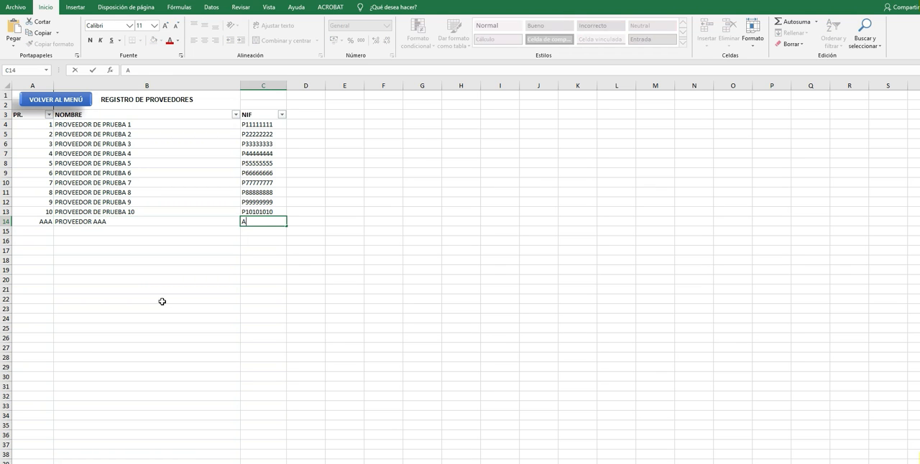
text(987654321)
key(Return)
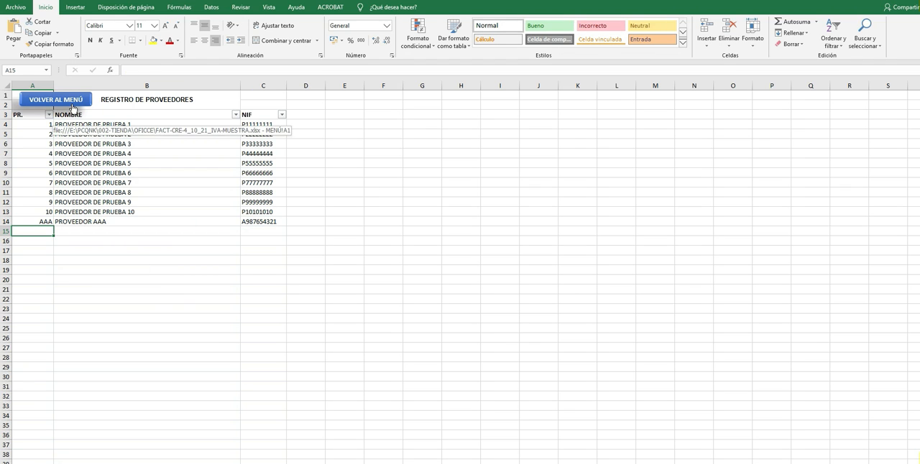
click(41, 223)
click(43, 232)
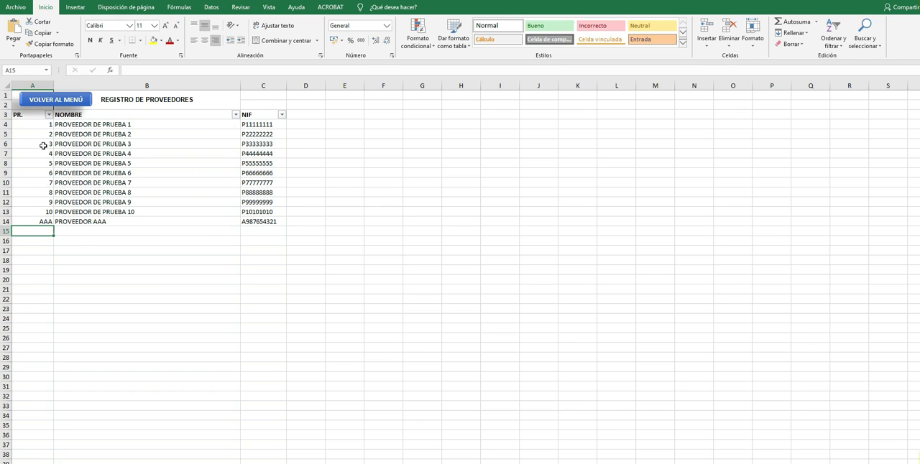
Examine the supplier register's code column and the tax ID recorded for PROVEEDOR AAA in row 14.
drag(41, 126, 41, 291)
click(45, 230)
click(45, 230)
click(44, 222)
click(40, 230)
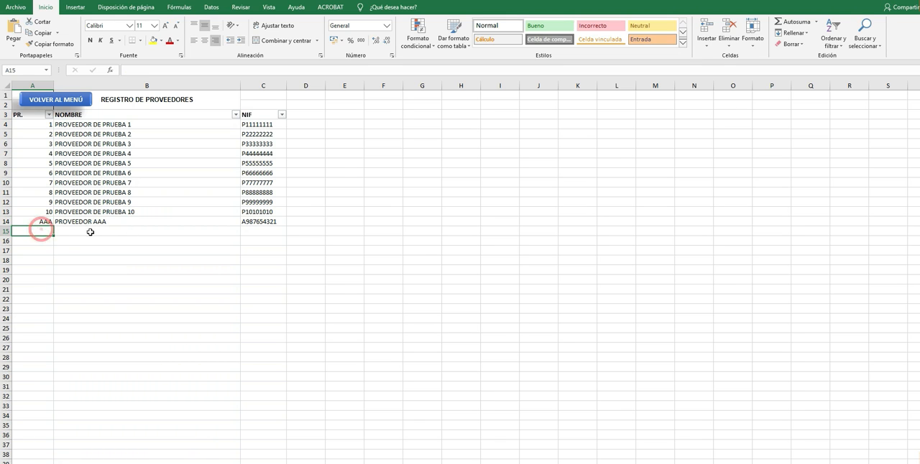
click(266, 226)
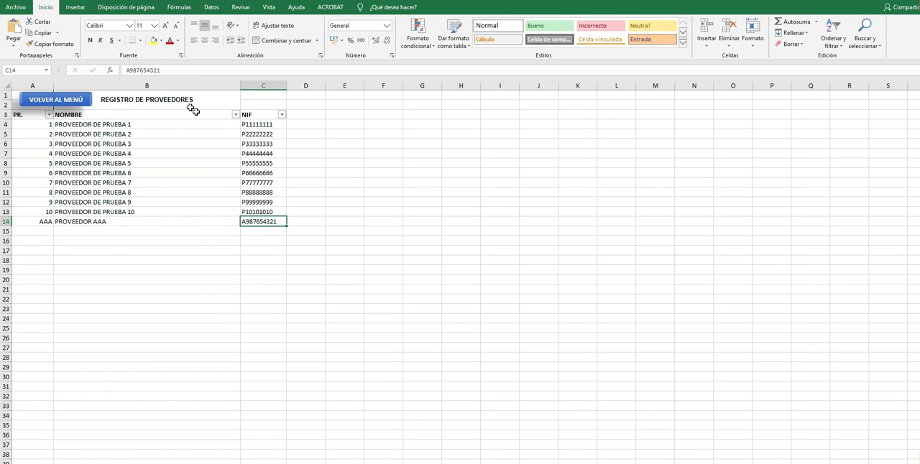
click(146, 69)
drag(147, 70, 166, 70)
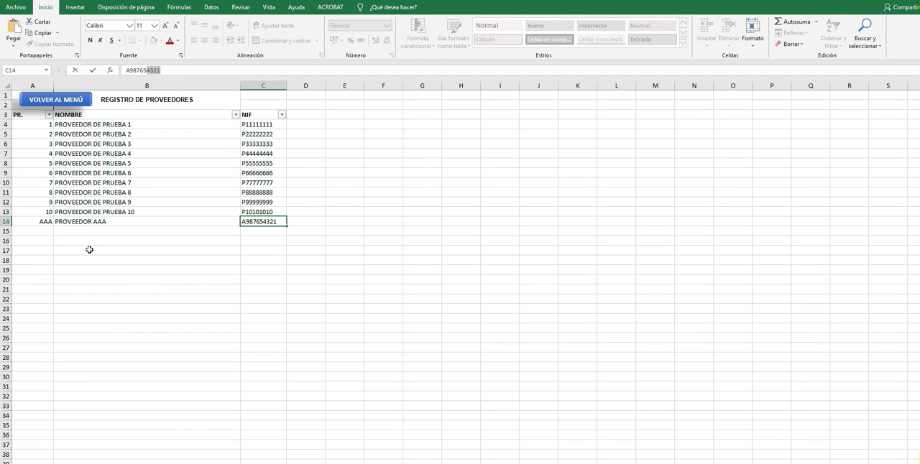
click(45, 236)
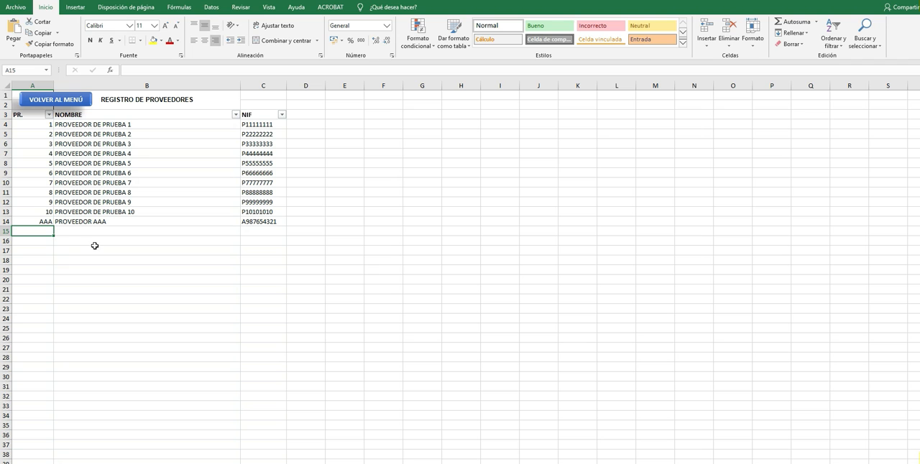
Open the client register from the menu, examine its code column, and return to the menu.
click(77, 105)
click(106, 302)
drag(44, 125, 41, 309)
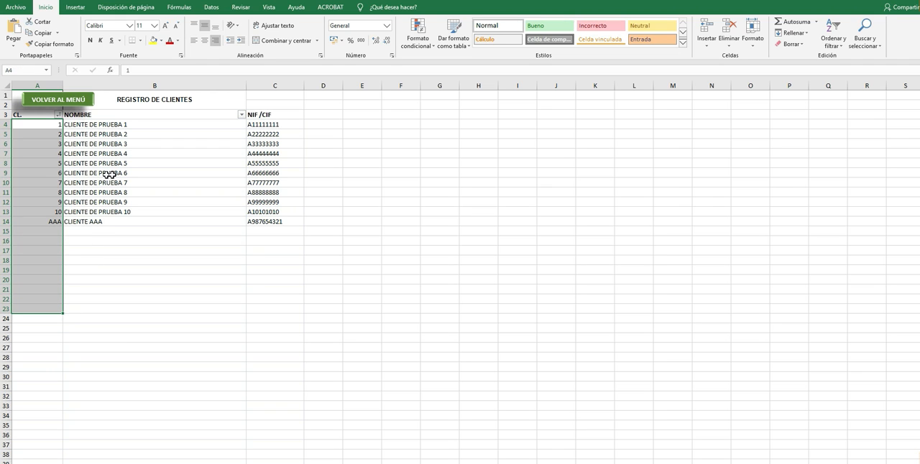
scroll(82, 304, down, 5)
scroll(82, 304, up, 5)
click(61, 101)
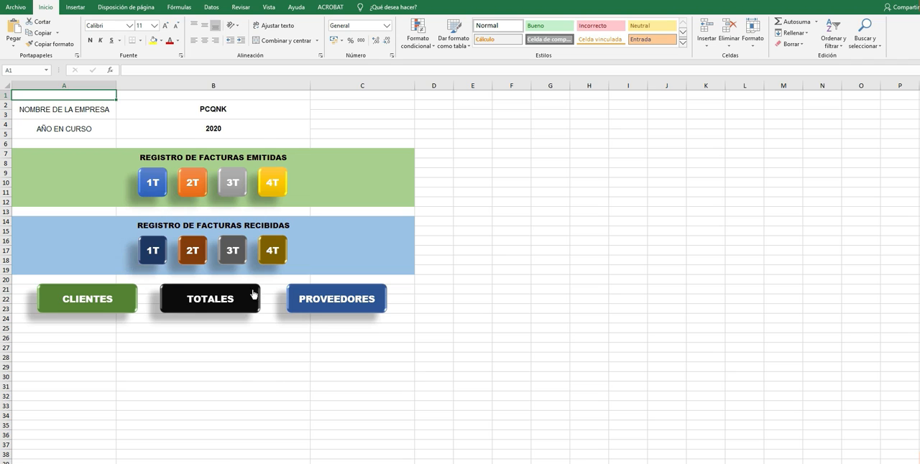
Open the supplier register, examine the codes in rows 4 to 14, and return to the menu.
click(324, 296)
drag(36, 123, 41, 220)
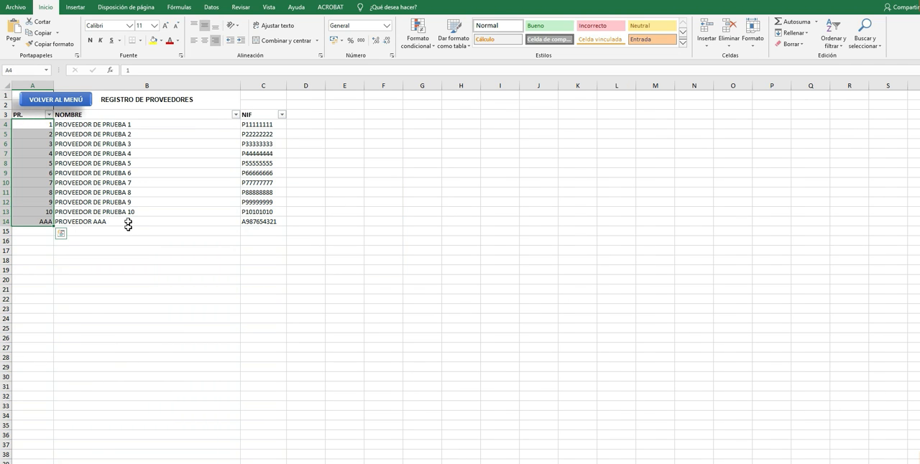
click(82, 103)
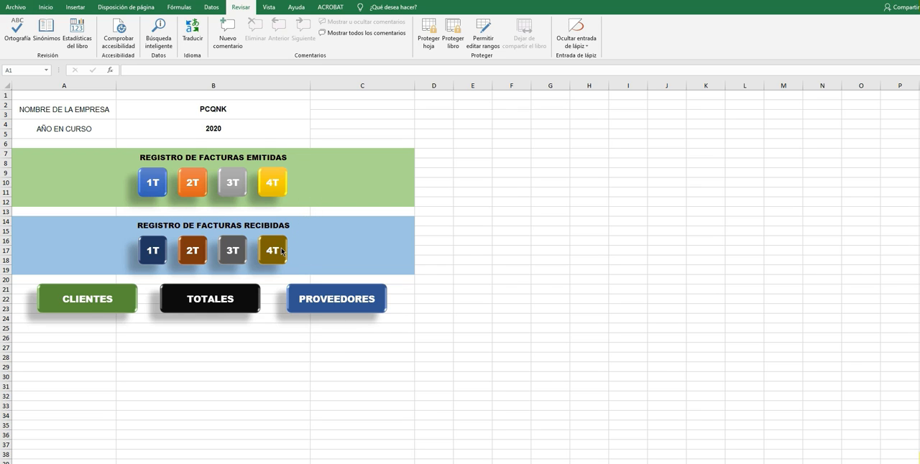
Open the 4T issued invoices and enter the date 10/12/2020 for a new invoice in row 11.
click(295, 182)
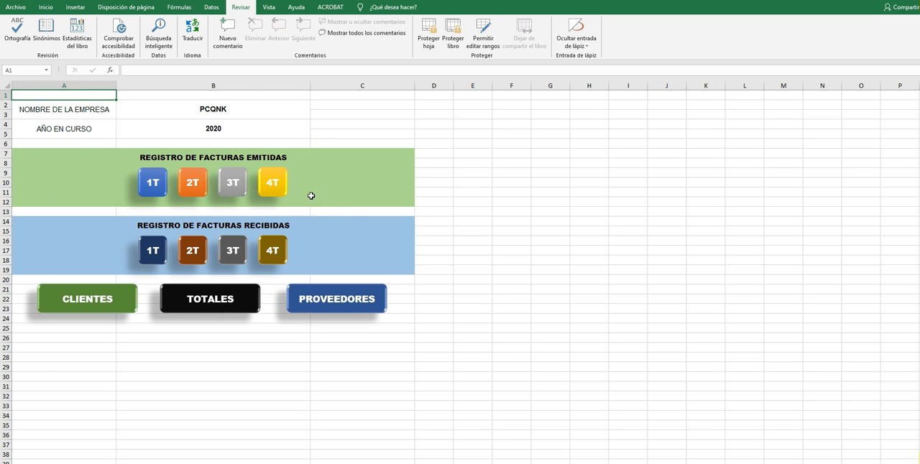
click(268, 181)
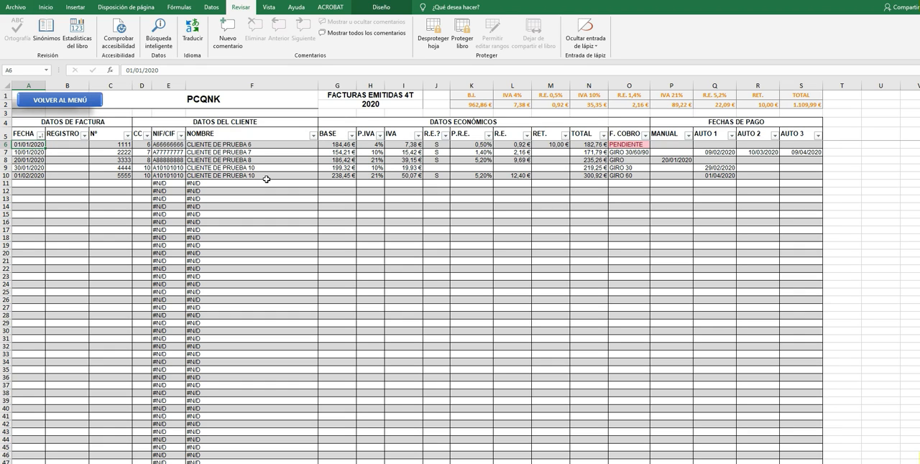
click(41, 183)
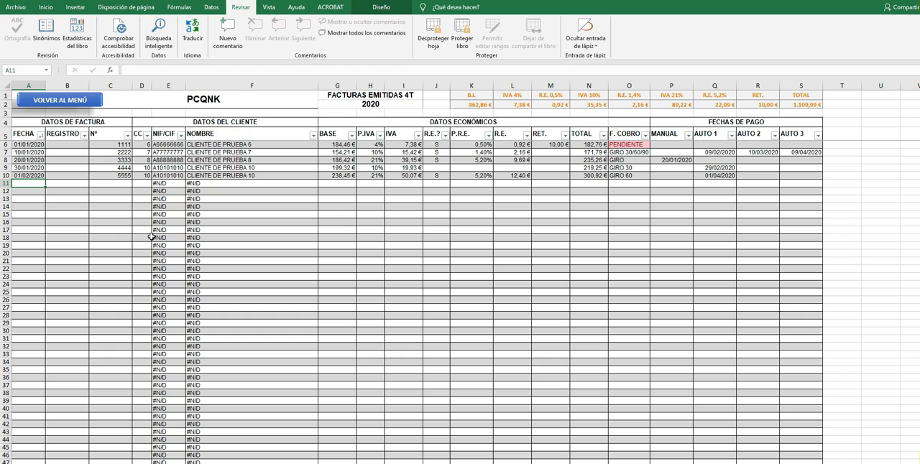
text(10/12)
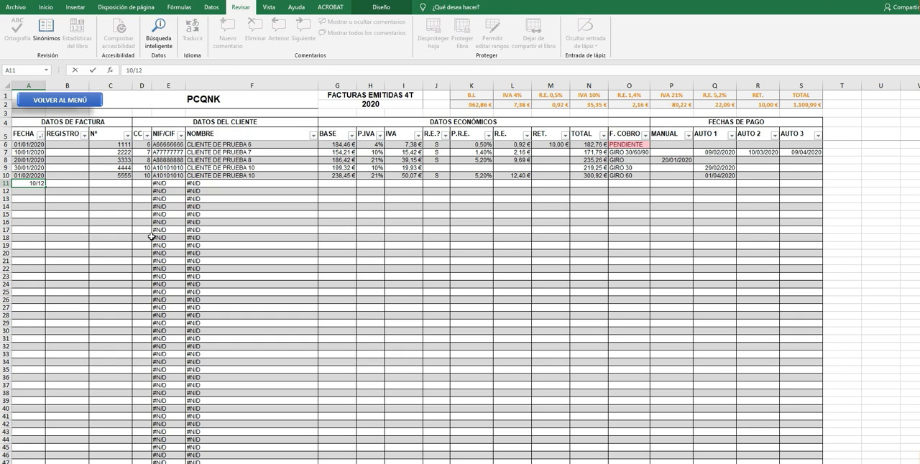
key(Tab)
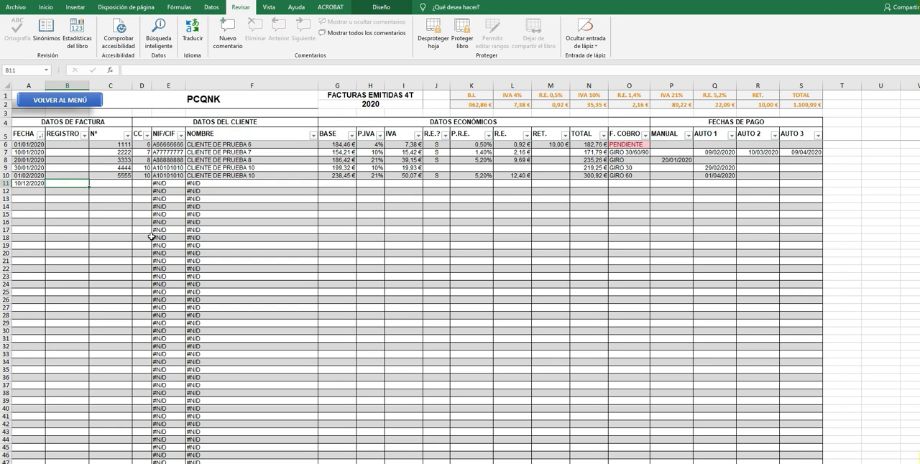
key(Tab)
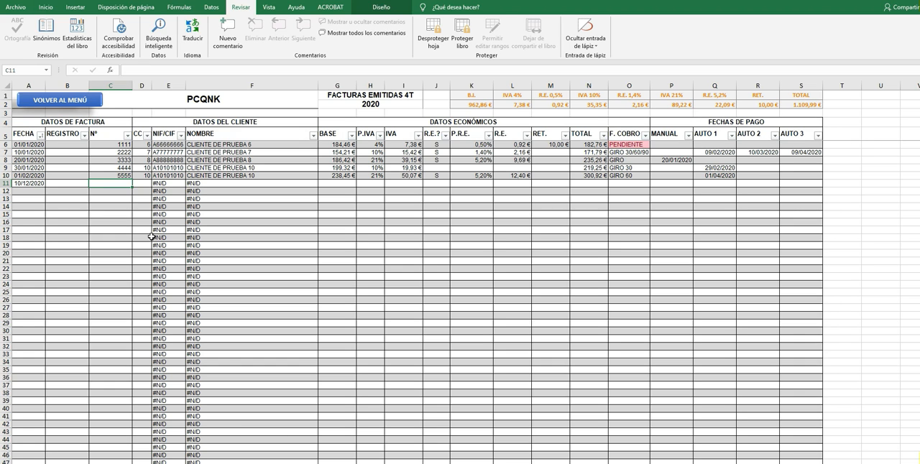
Examine the date, register and invoice number cells of row 11 in the issued invoices.
click(118, 186)
click(75, 184)
click(42, 184)
click(70, 183)
click(116, 185)
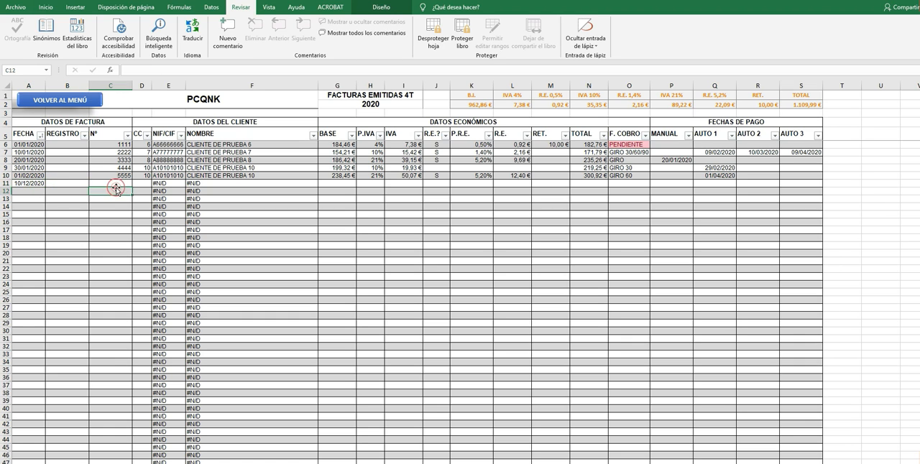
click(33, 185)
key(Tab)
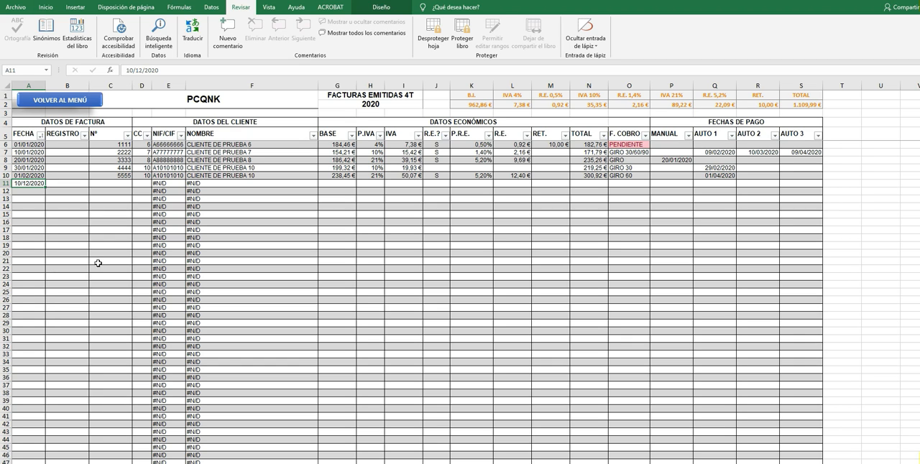
key(Tab)
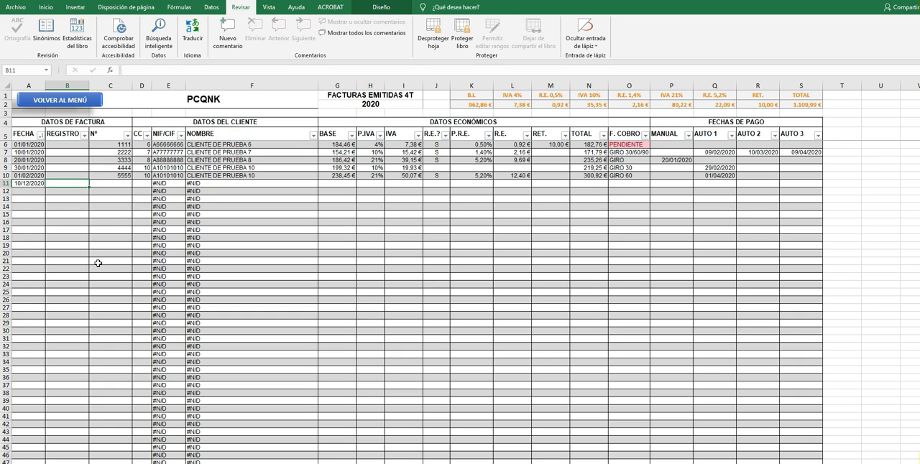
key(Tab)
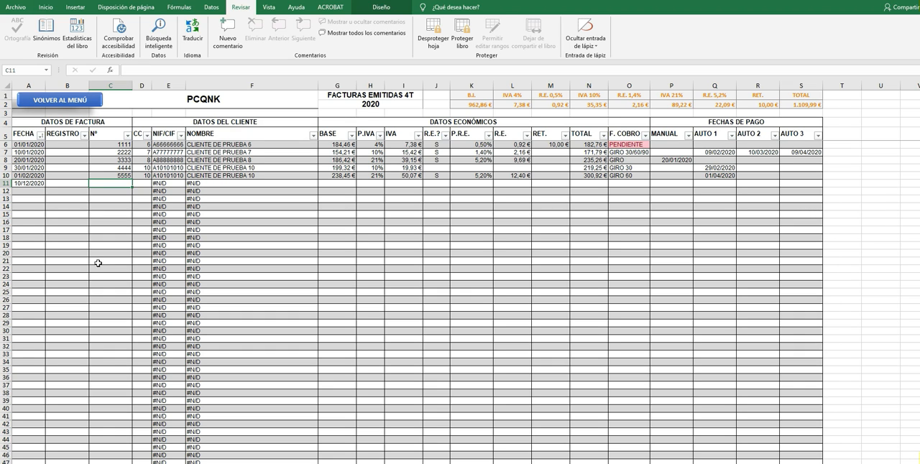
key(Left)
key(Left)
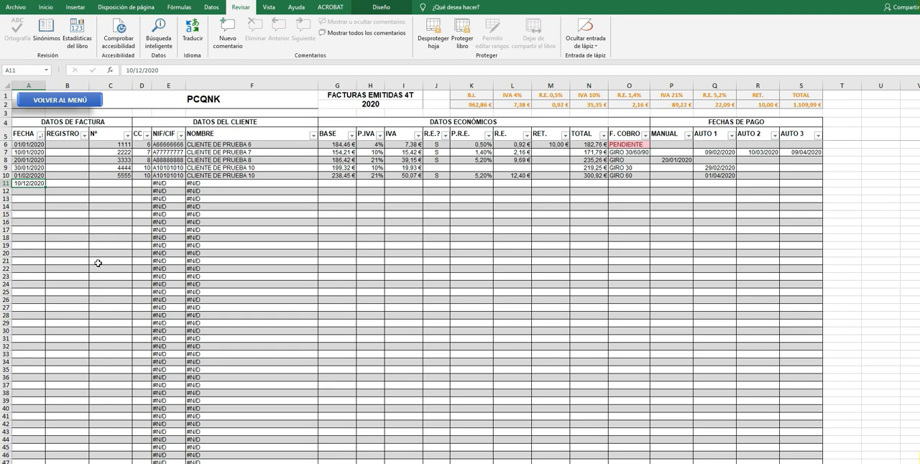
Leave the register cell of row 11 empty and enter invoice number 6666 and client code AAA.
key(Right)
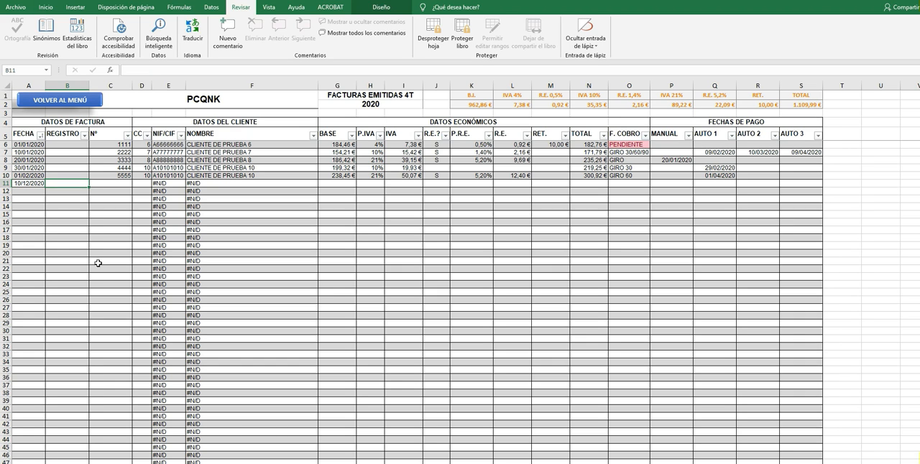
key(Right)
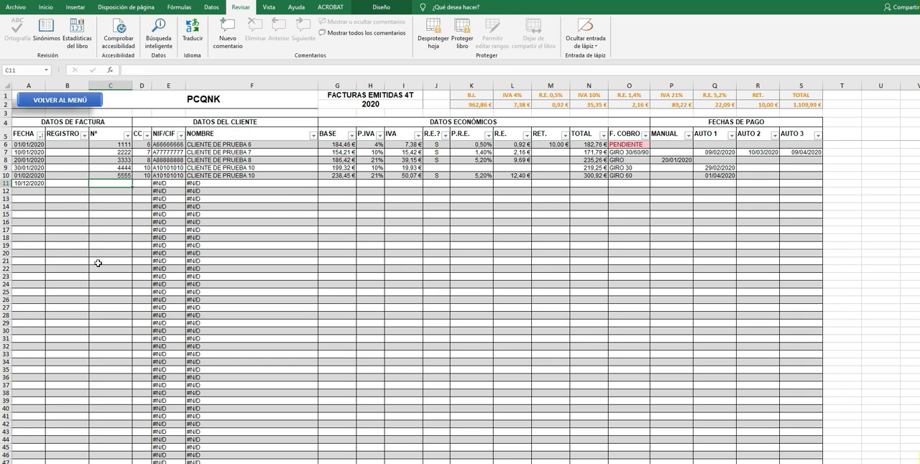
text(6666)
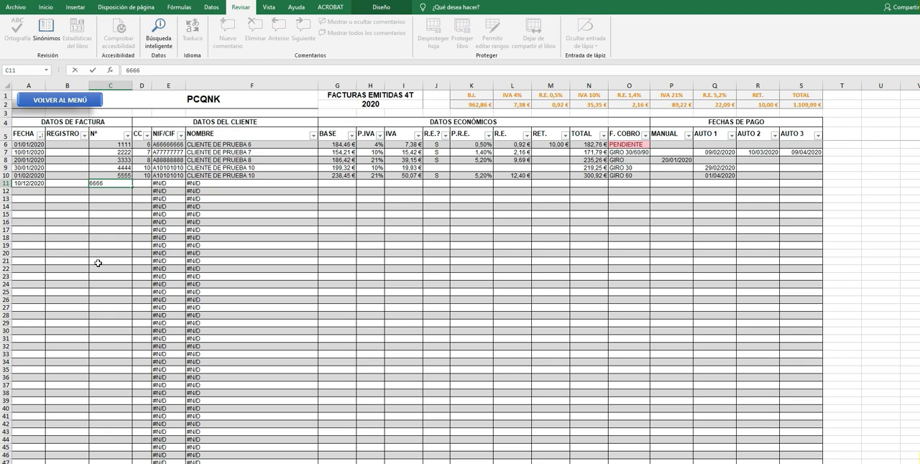
key(Tab)
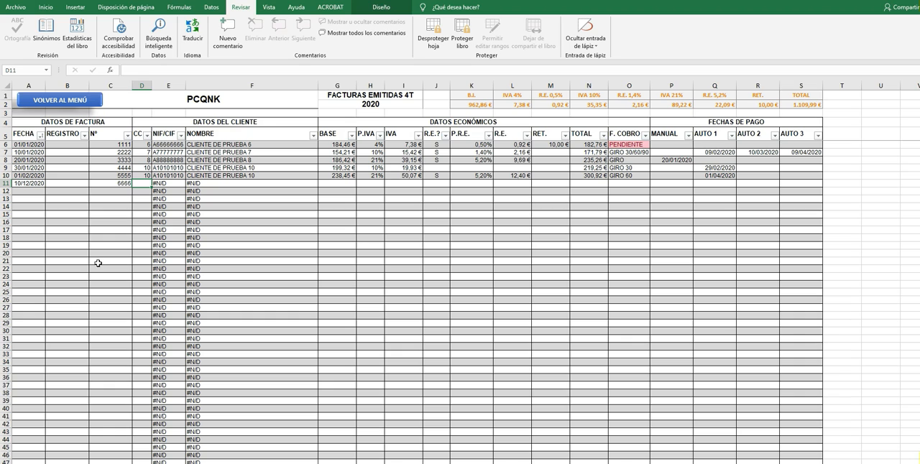
text(AAA)
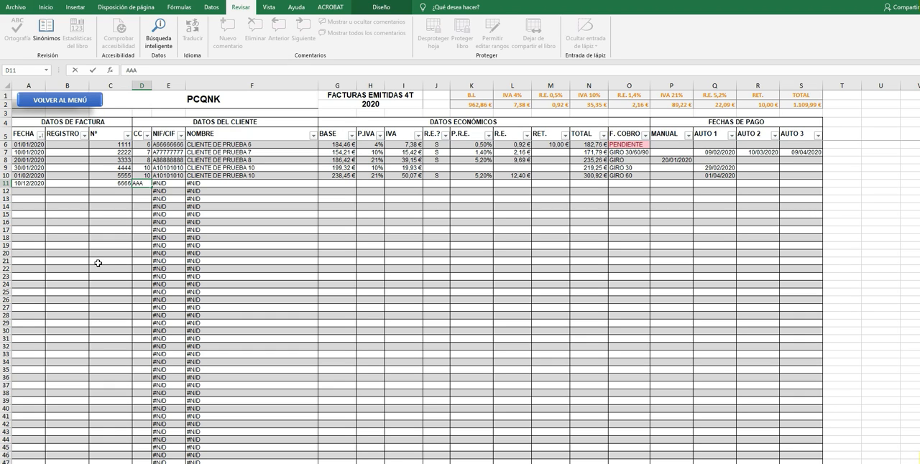
key(Tab)
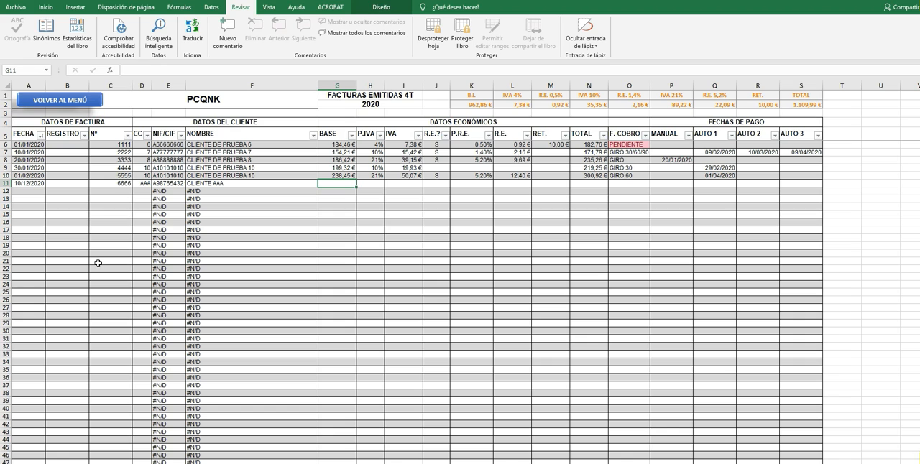
Enter a base of 250, a VAT rate of 10% and S for the R.E. surcharge in row 11.
text(250)
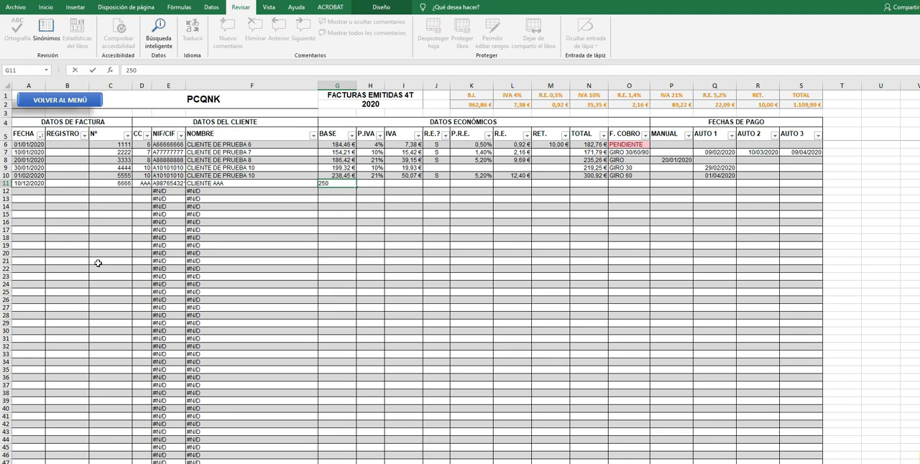
key(Tab)
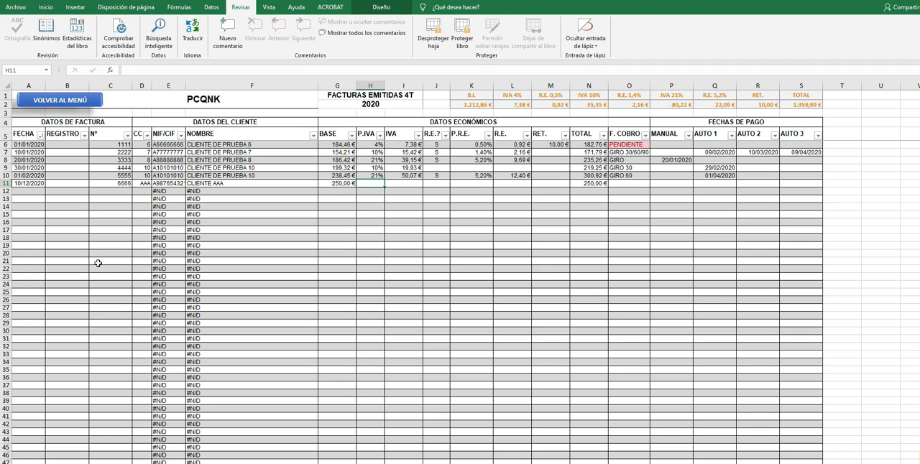
text(10)
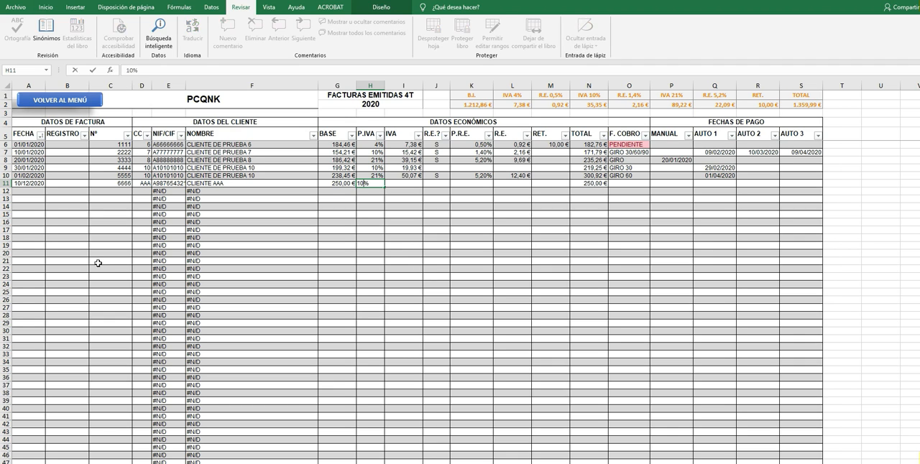
key(Tab)
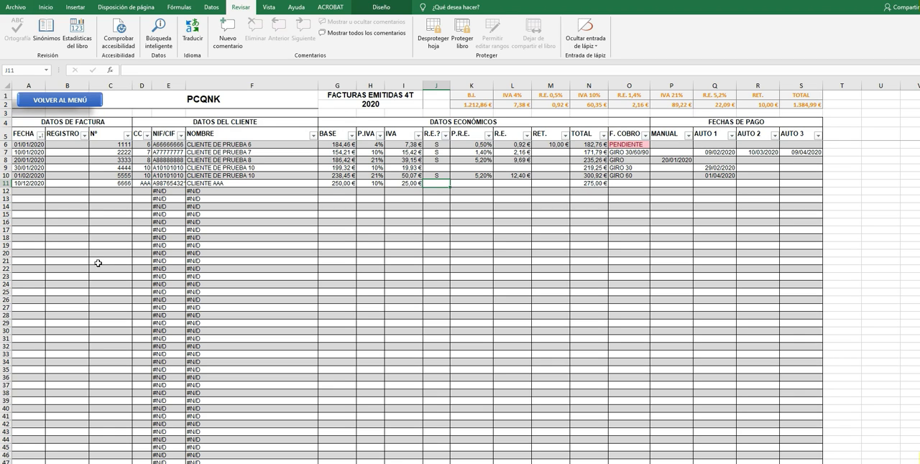
text(S)
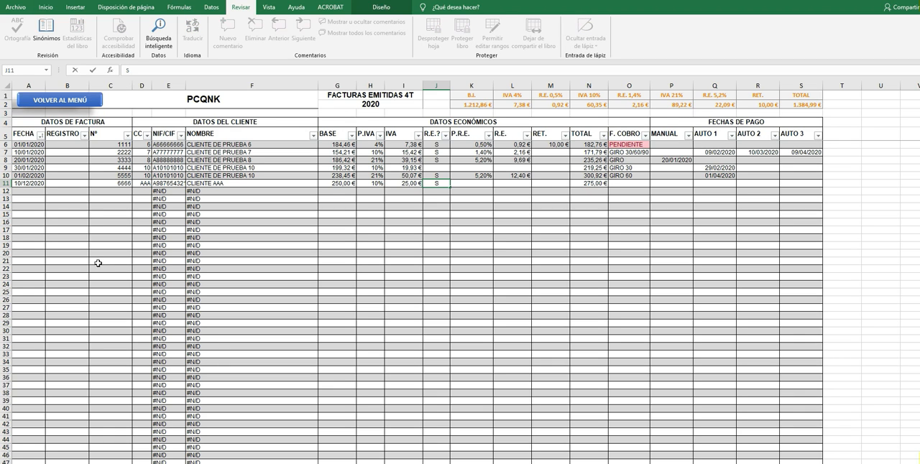
key(Tab)
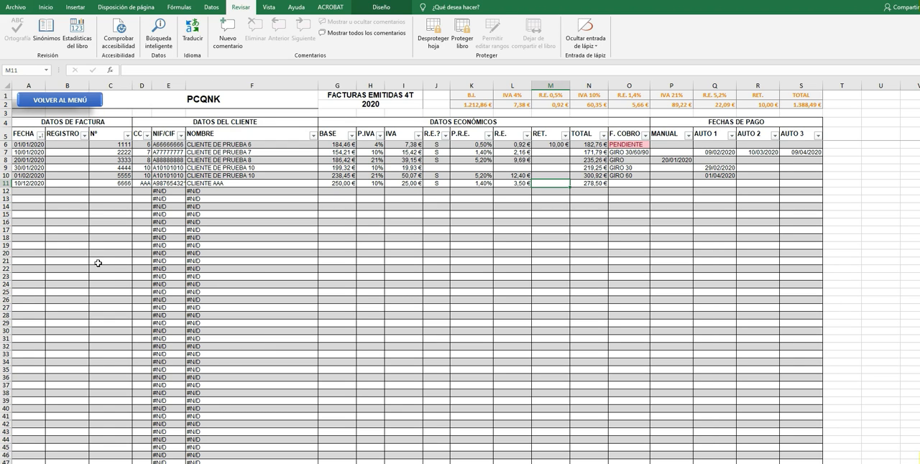
Set the RET. withholding amount of the row 11 invoice to 10 €.
key(ctrl+6)
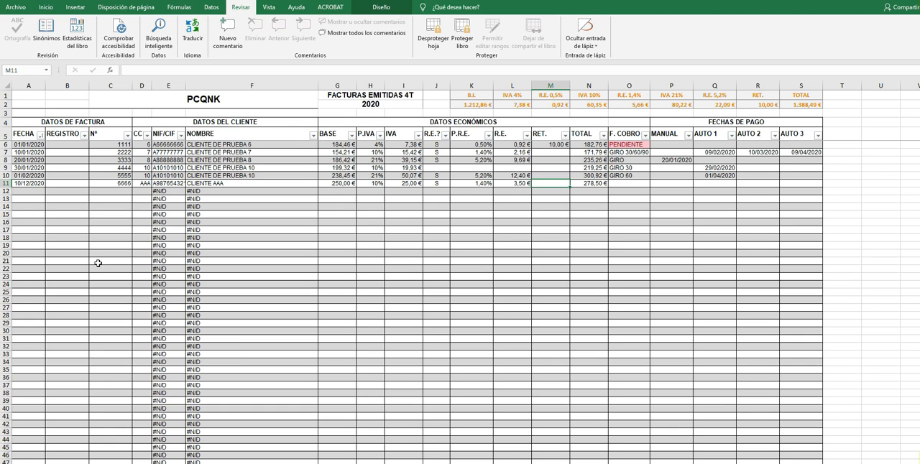
text(10)
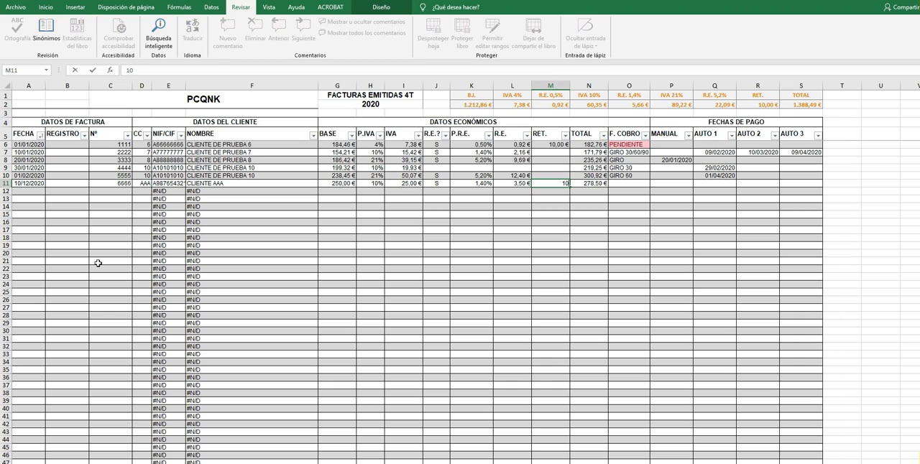
key(Tab)
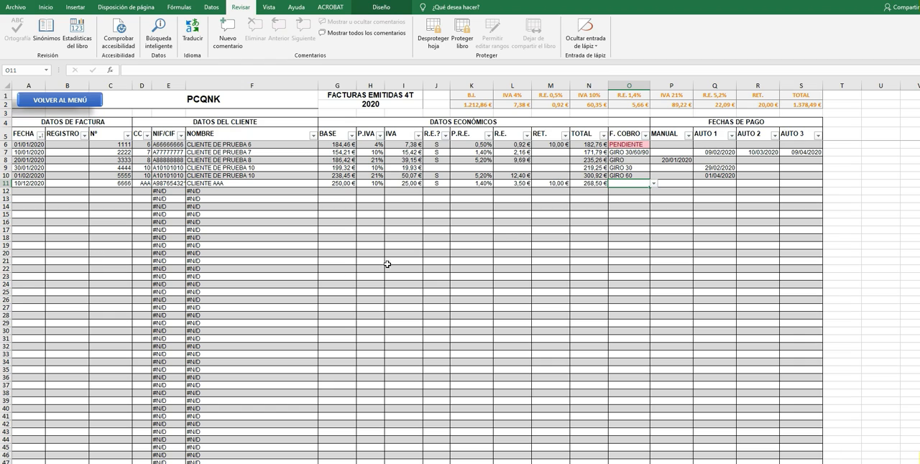
Examine the collection method options available in the F. COBRO cell of the row 11 invoice.
click(653, 184)
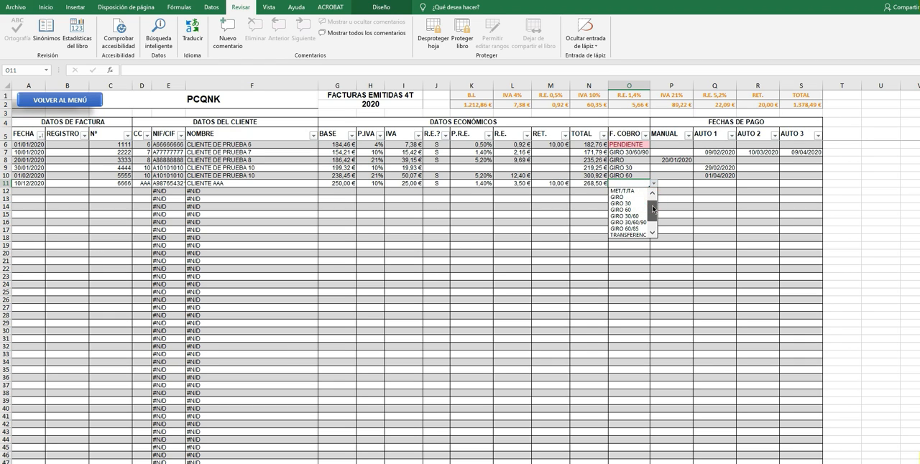
click(655, 183)
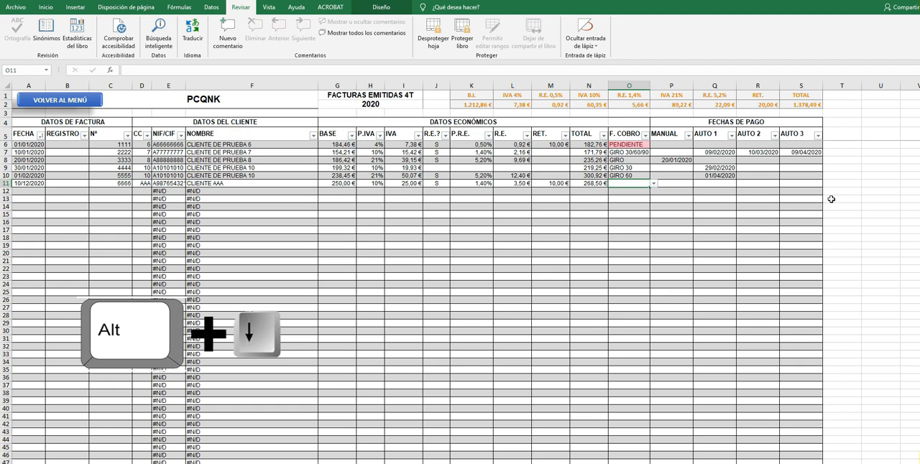
key(alt+Down)
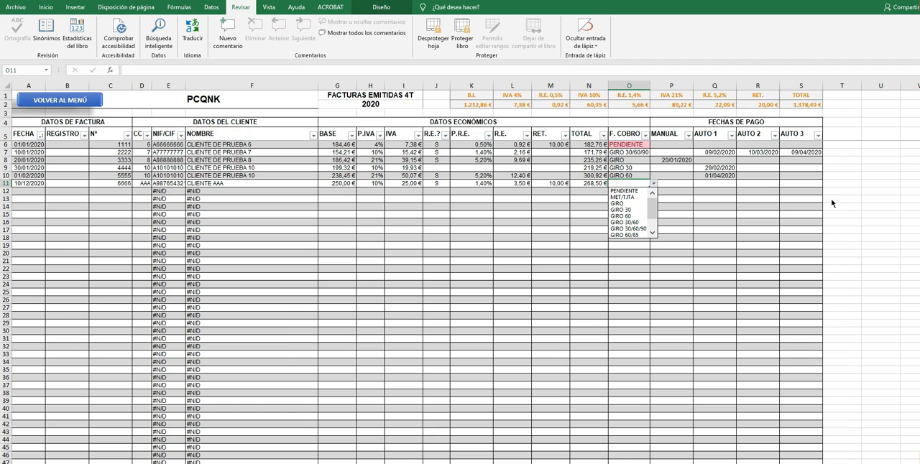
key(Down)
key(Down)
key(Down)
key(Down)
key(Down)
key(Down)
key(Down)
key(Down)
key(Down)
key(Down)
key(Down)
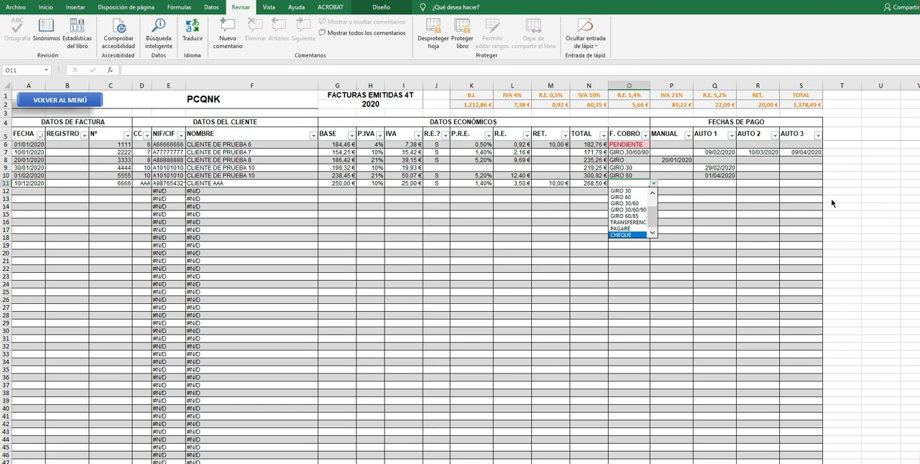
key(Up)
key(Up)
key(Up)
key(Up)
key(Up)
key(Up)
key(Up)
key(Up)
key(Up)
key(Up)
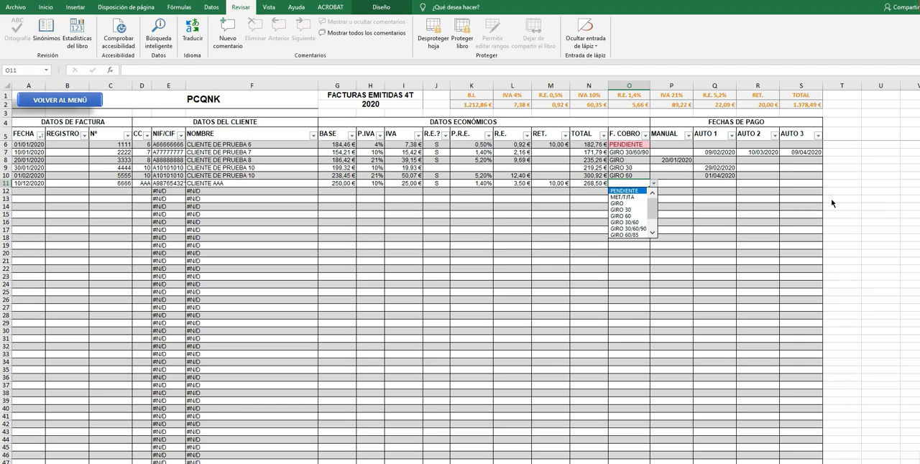
Set the F. COBRO collection method of the row 11 invoice to MET/TJTA.
key(Down)
key(Down)
key(Down)
key(Down)
key(Down)
key(Down)
key(Down)
key(Down)
key(Down)
key(Down)
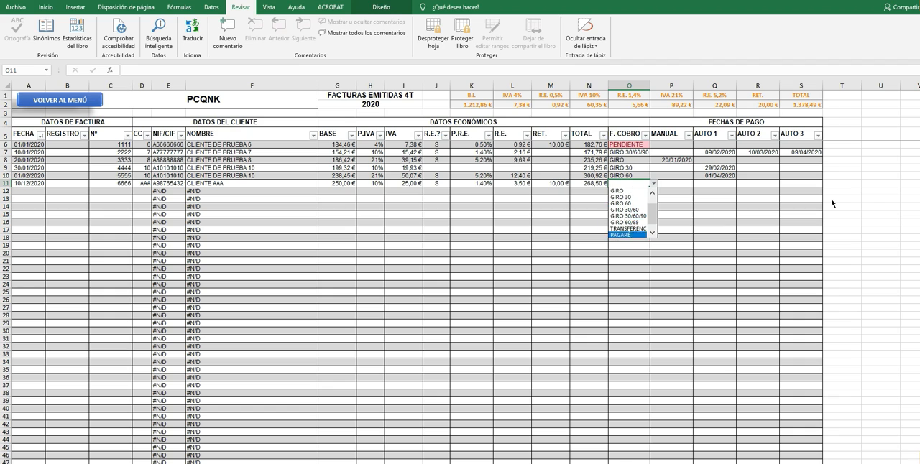
key(Up)
key(Up)
key(Up)
key(Up)
key(Up)
key(Up)
key(Up)
key(Up)
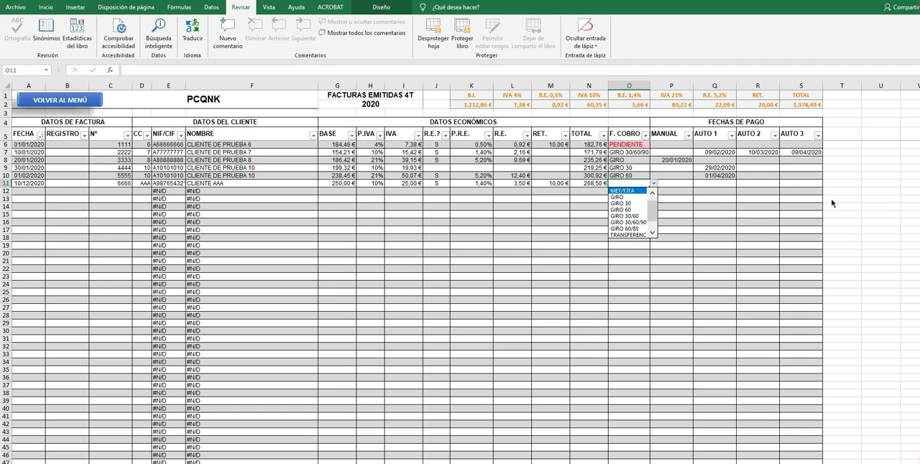
key(Up)
key(Return)
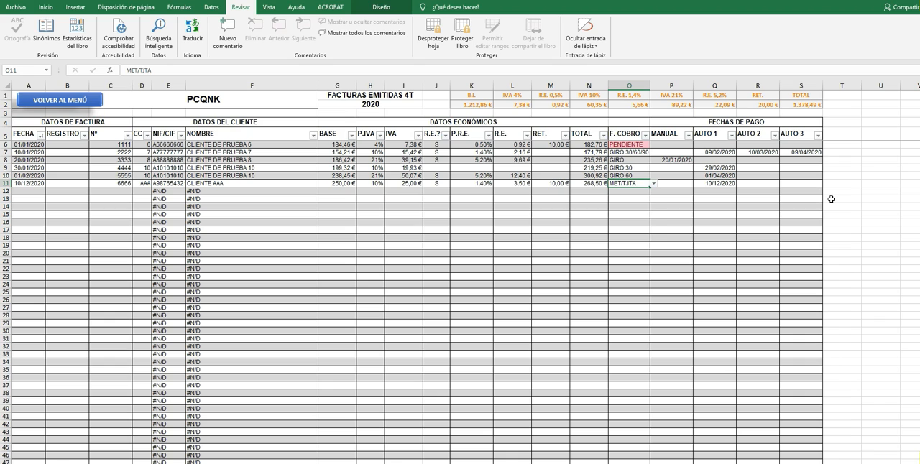
Change the row 11 collection method to GIRO and check the MANUAL payment date cell beside it.
key(alt+Down)
key(Down)
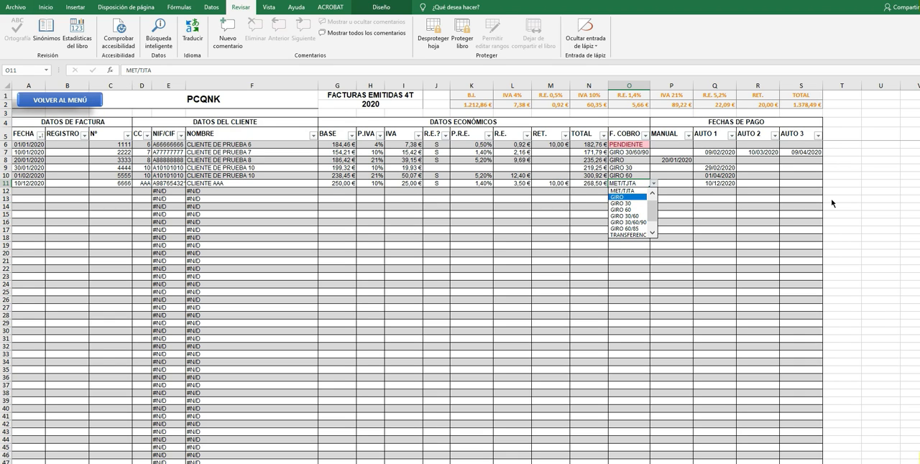
key(Return)
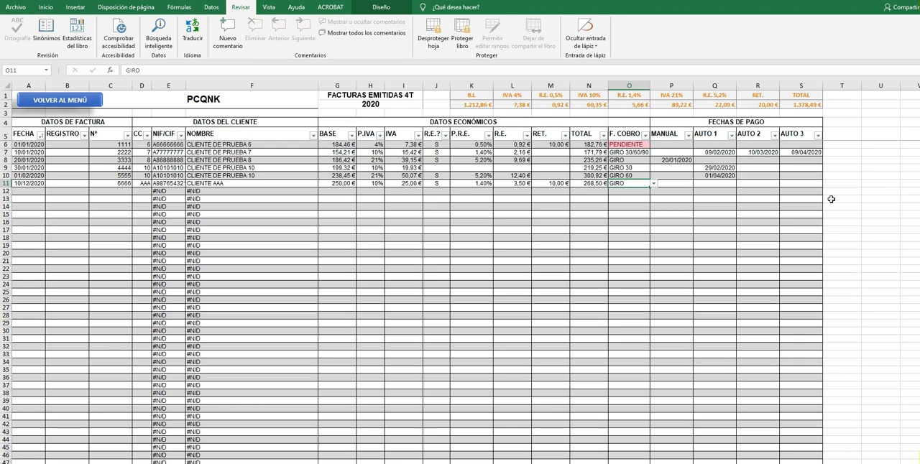
key(Right)
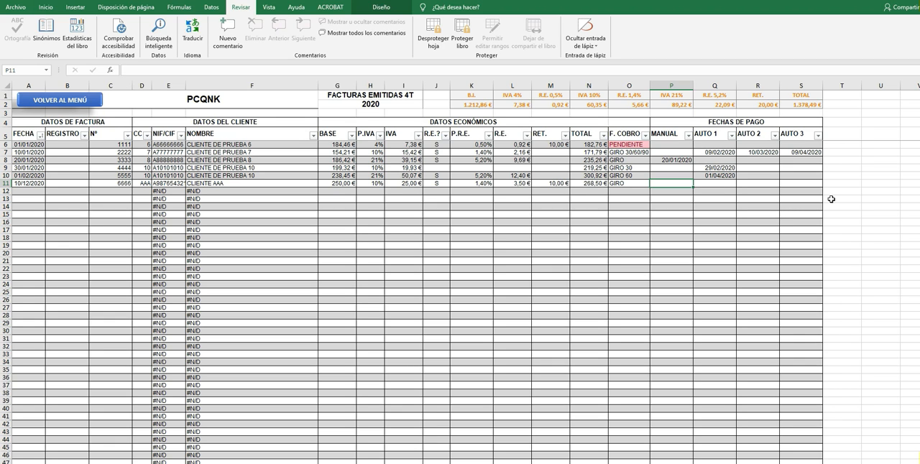
key(Left)
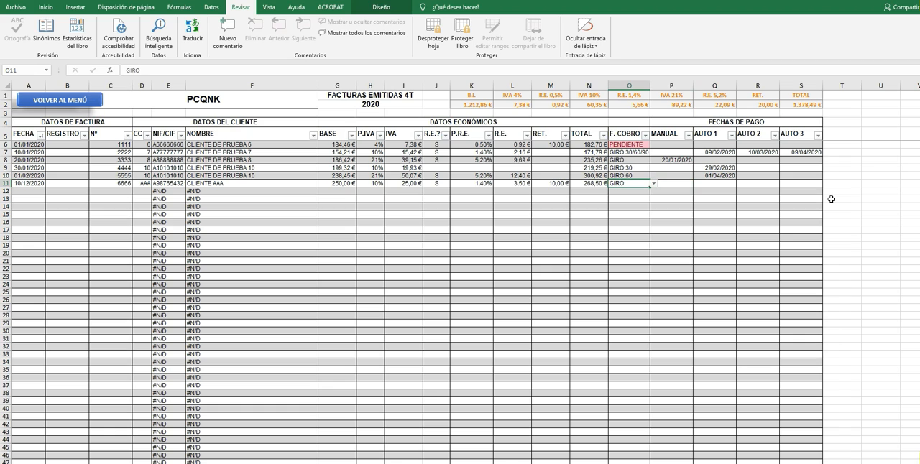
Mark the row 11 invoice as PENDIENTE in F. COBRO and check its MANUAL payment date cell.
key(alt+Down)
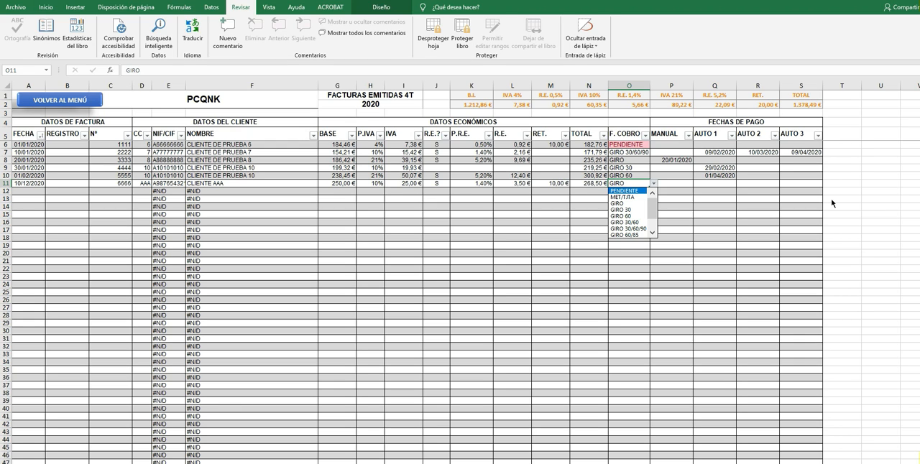
key(Return)
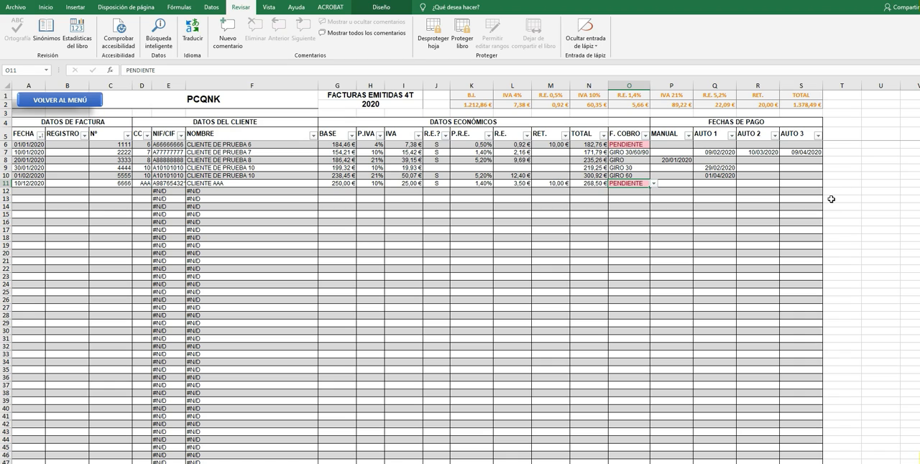
key(Right)
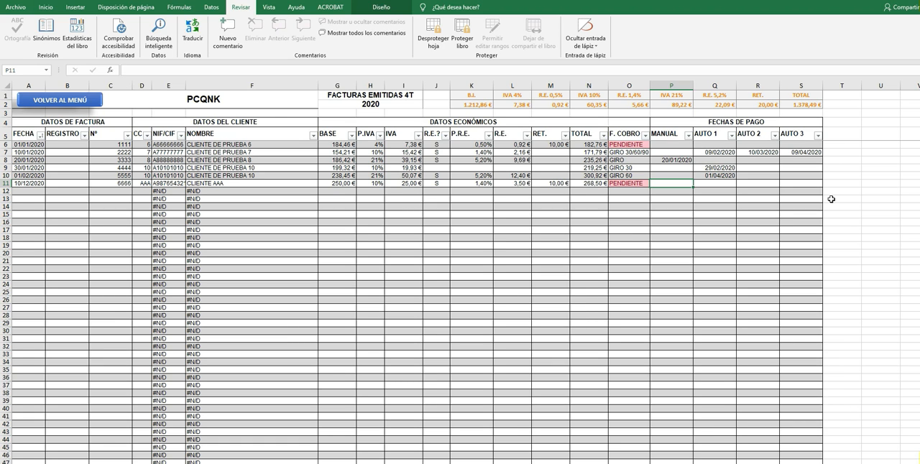
key(Left)
key(Left)
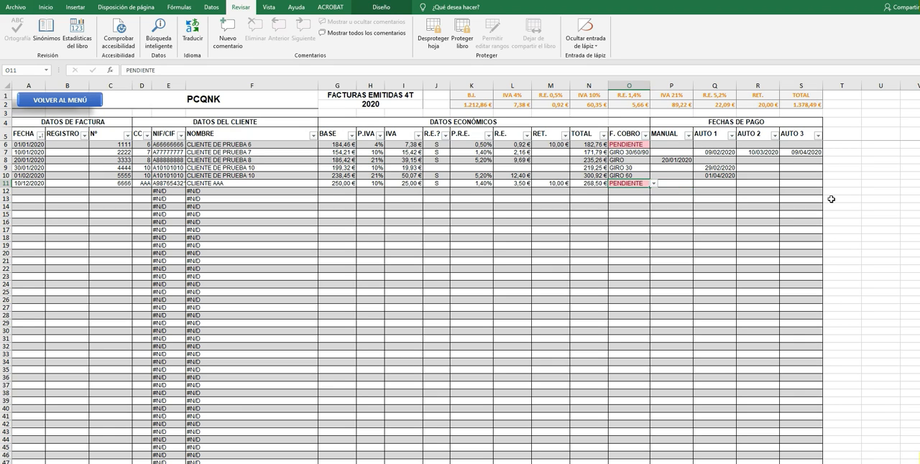
key(Right)
Review the GIRO term options and set the row 11 collection method to GIRO 30.
key(alt+Down)
key(Down)
key(Down)
key(Down)
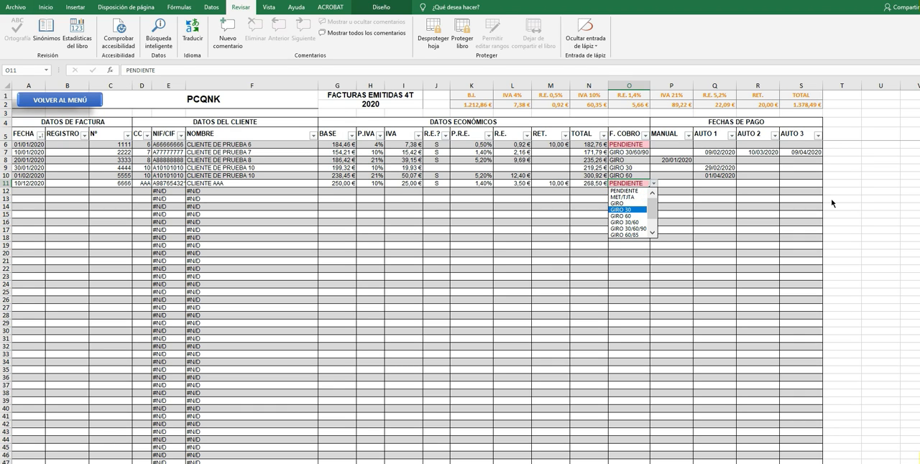
key(Down)
key(Down)
key(Down)
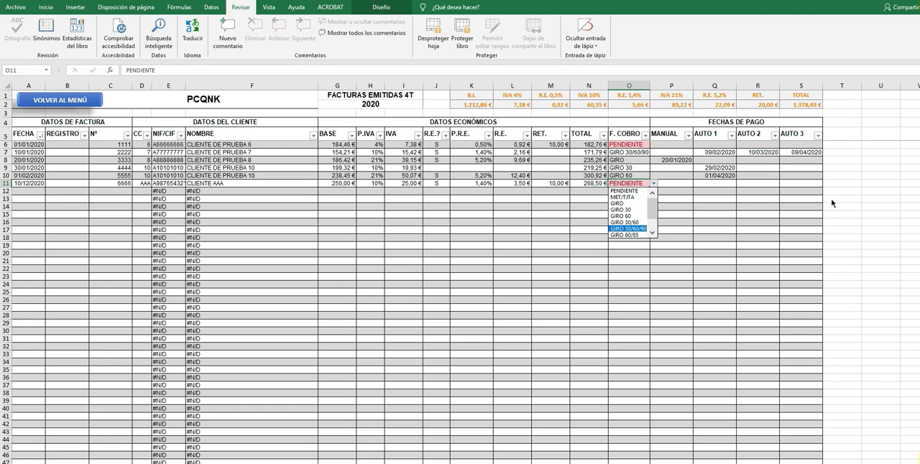
key(Down)
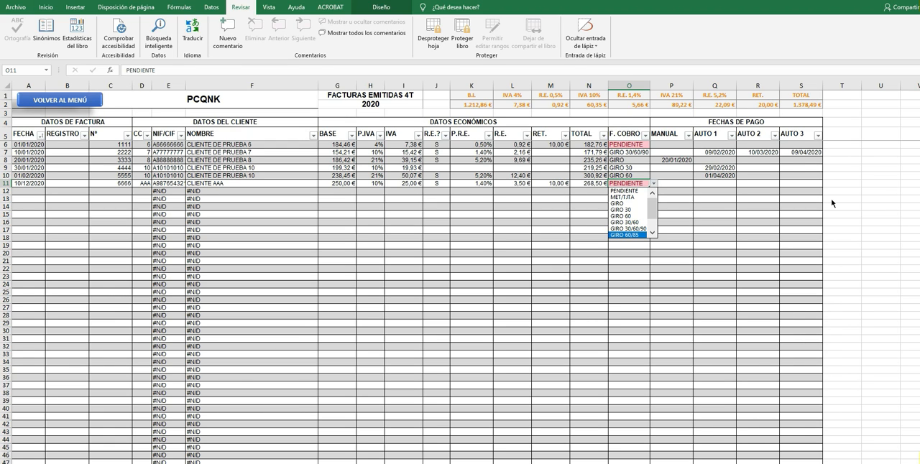
key(Up)
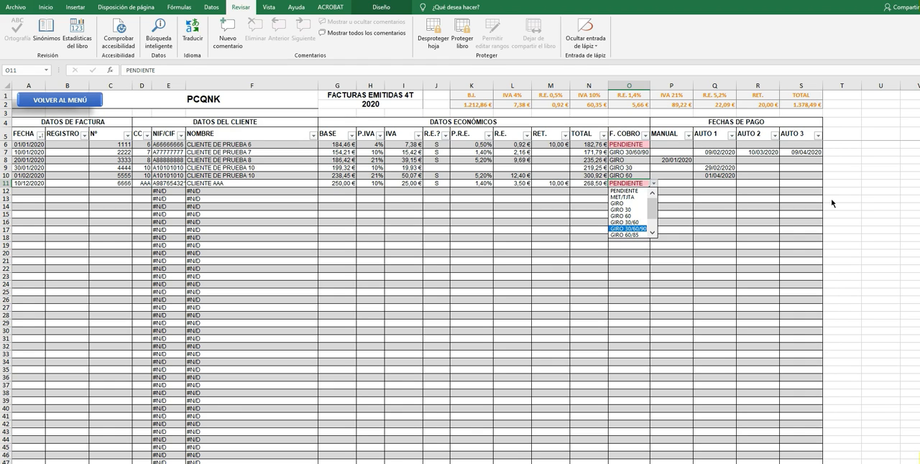
key(Up)
key(Up)
key(Up)
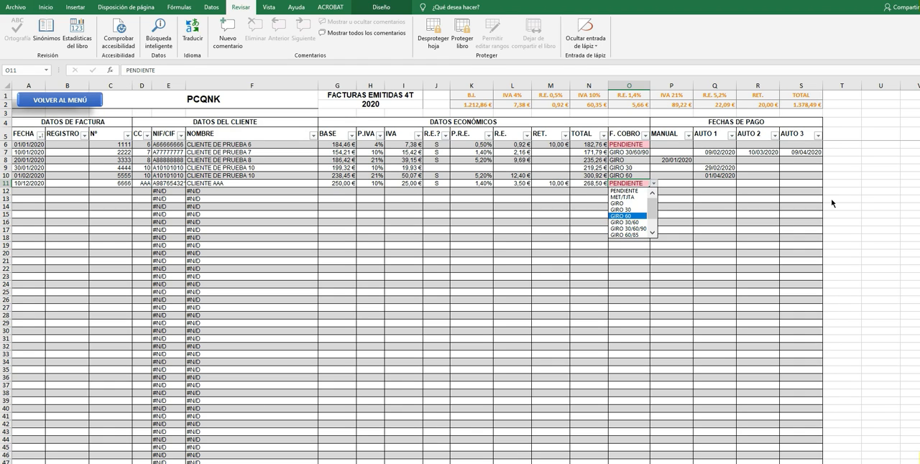
key(Return)
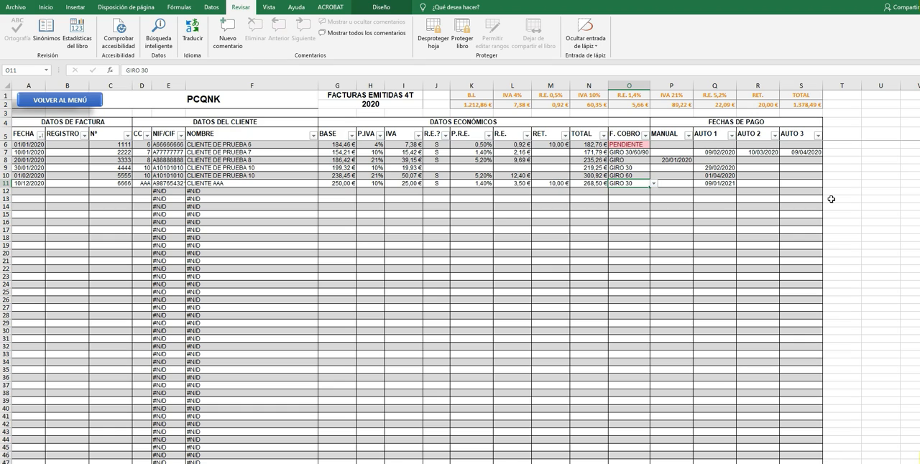
Try the GIRO 60 and GIRO 30/60 collection methods on the row 11 invoice to compare their automatic payment dates.
key(alt+Down)
key(Down)
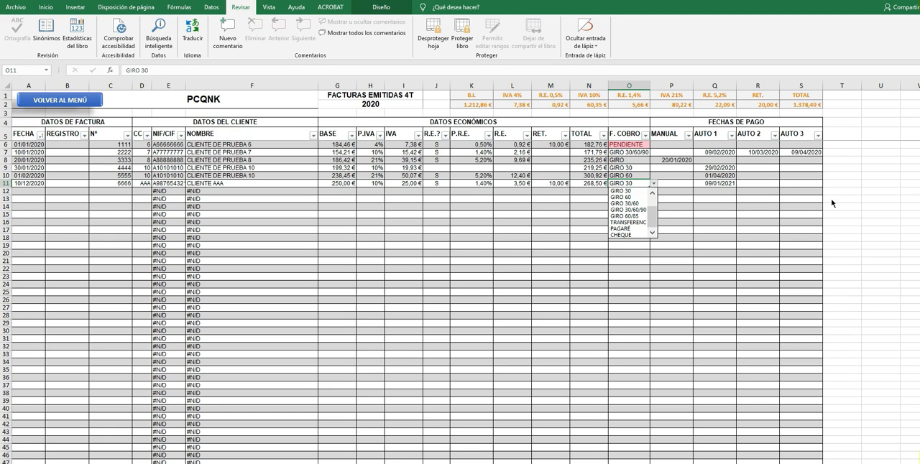
key(Return)
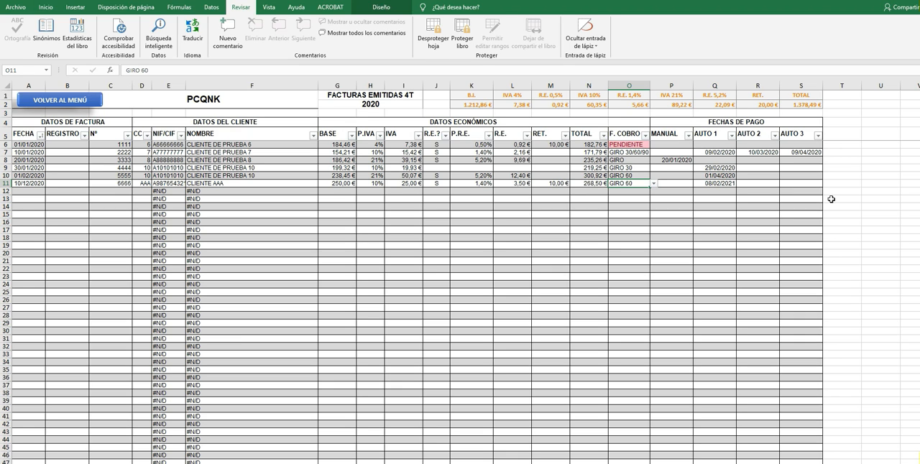
key(alt+Down)
key(Down)
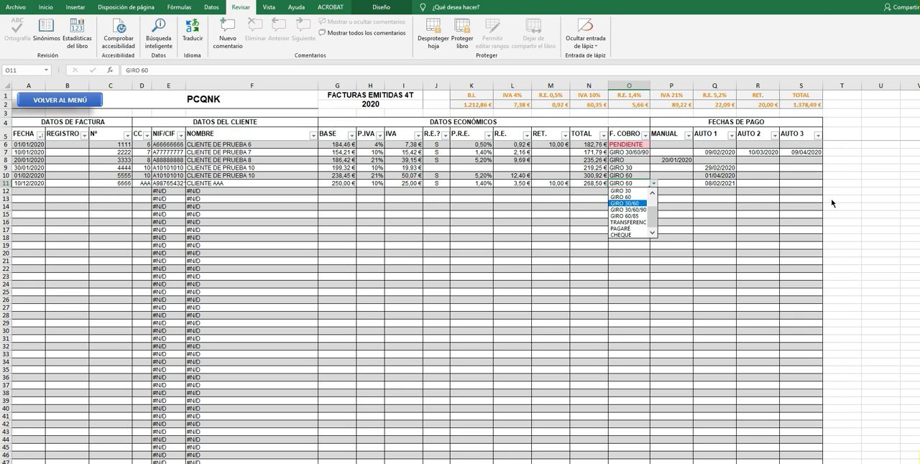
key(Return)
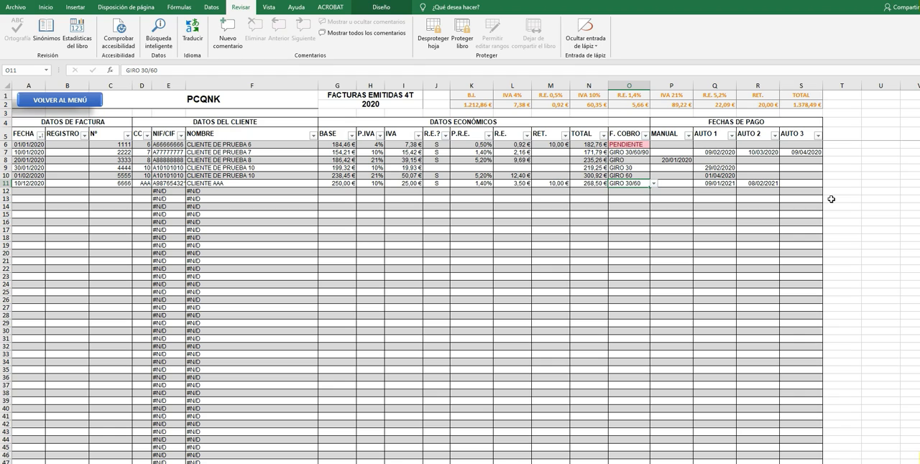
Try the GIRO 30/60/90 and GIRO 60/85 collection methods on the row 11 invoice to compare their automatic payment dates.
key(alt+Down)
key(Down)
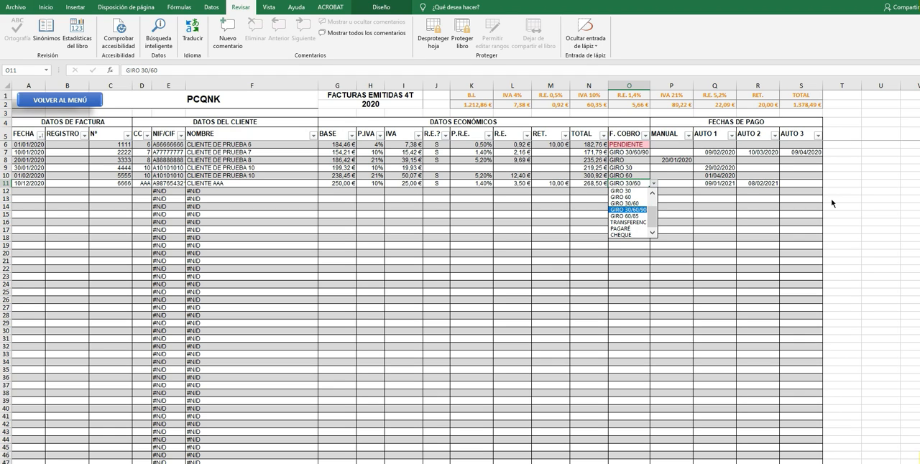
key(Return)
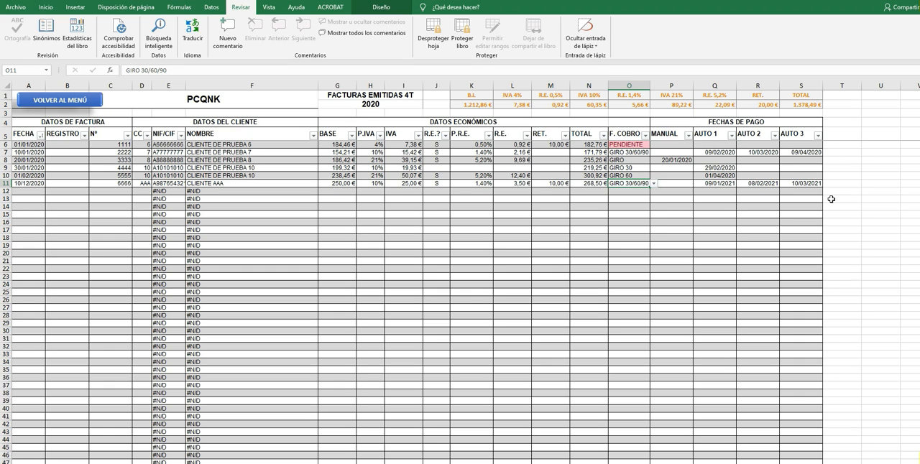
key(alt+Down)
key(Down)
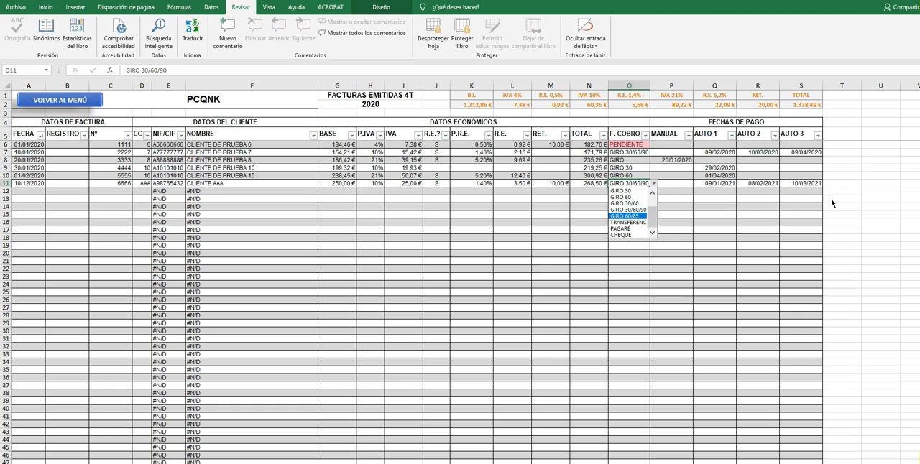
key(Return)
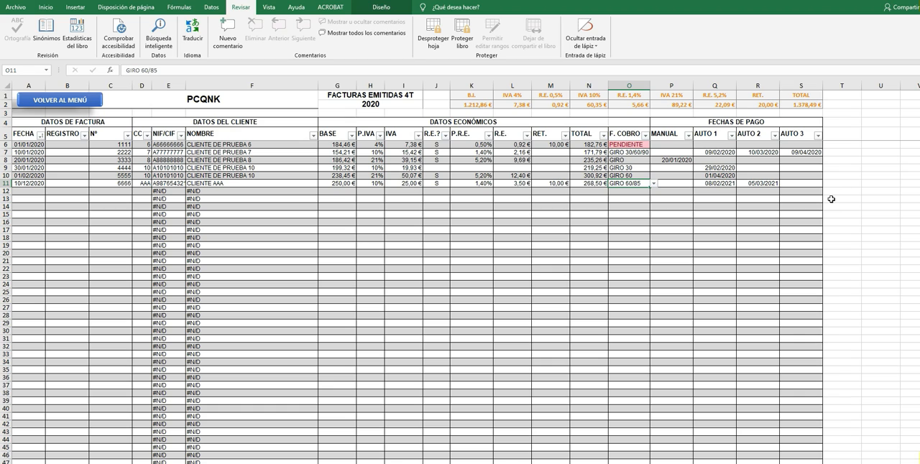
Set the F. COBRO collection method of the row 11 invoice to TRANSFERENCIA.
key(alt+Down)
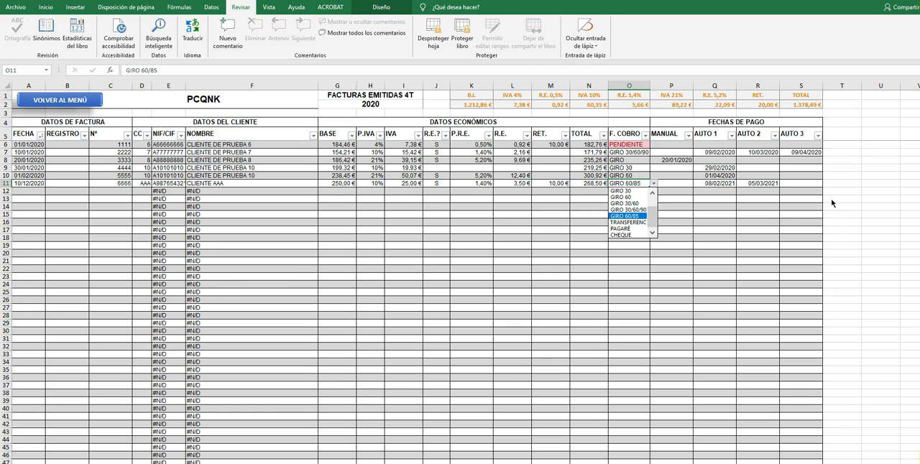
key(Down)
key(Down)
key(Down)
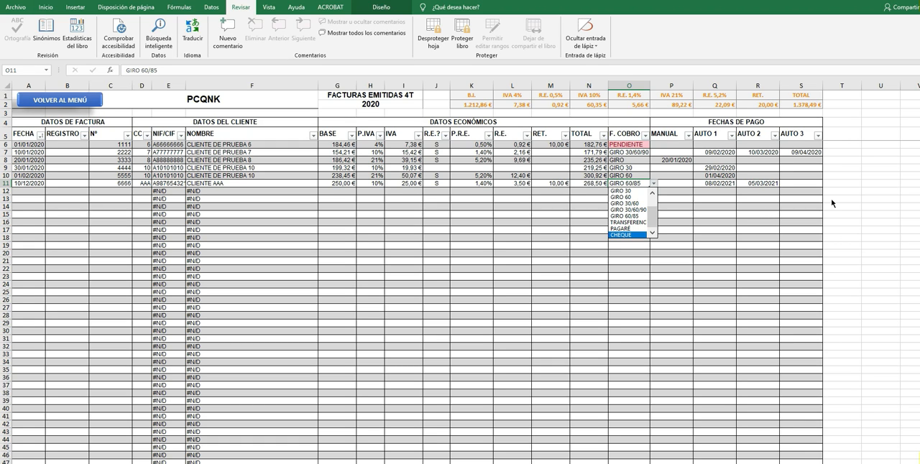
key(Up)
key(Up)
key(Return)
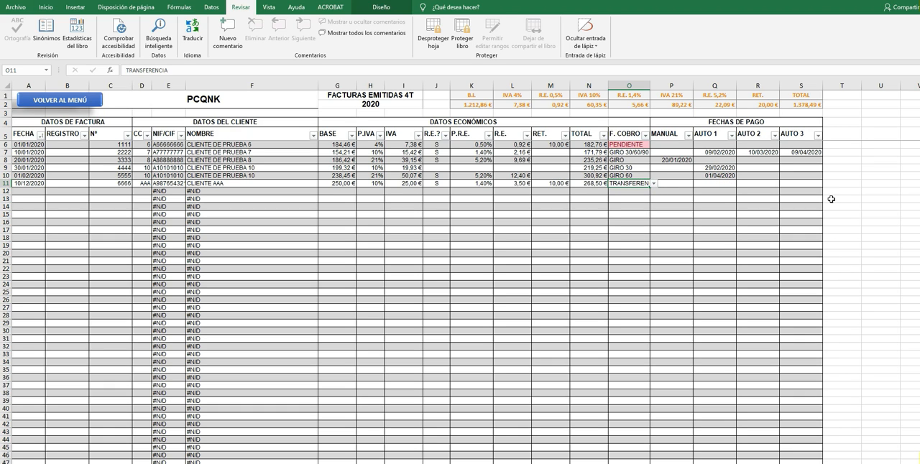
Enter 15/12 as the MANUAL payment date of the row 11 invoice.
key(Right)
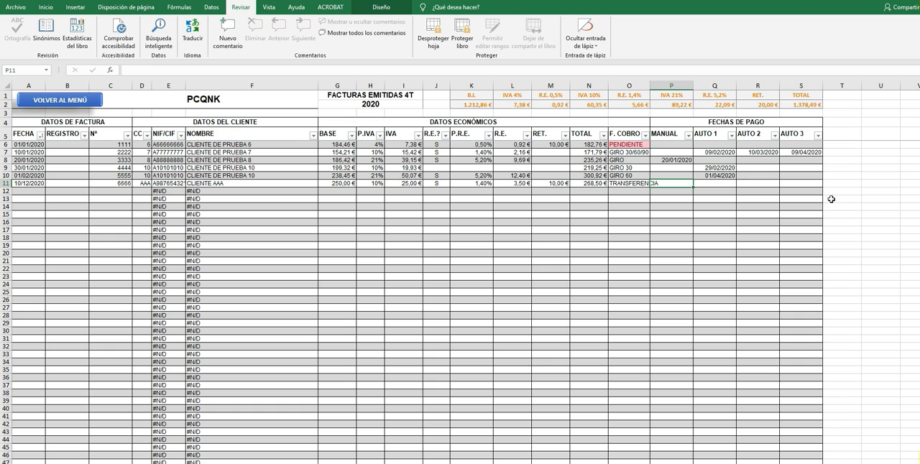
text(15/12)
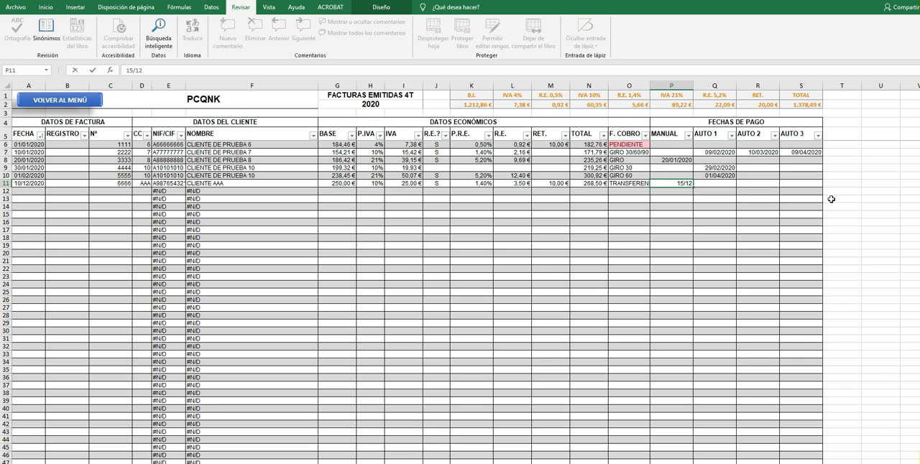
key(Return)
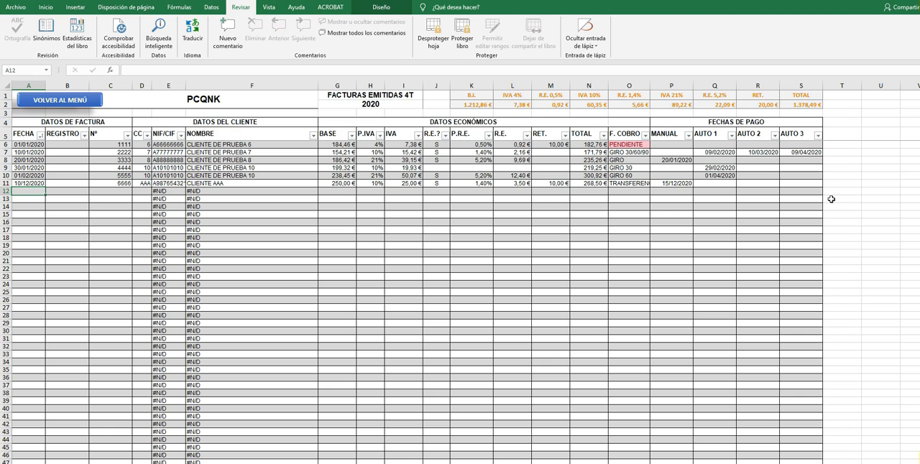
Enter a second invoice in row 12 with date 10/12, number 6666 and client code AAA.
text(10/12)
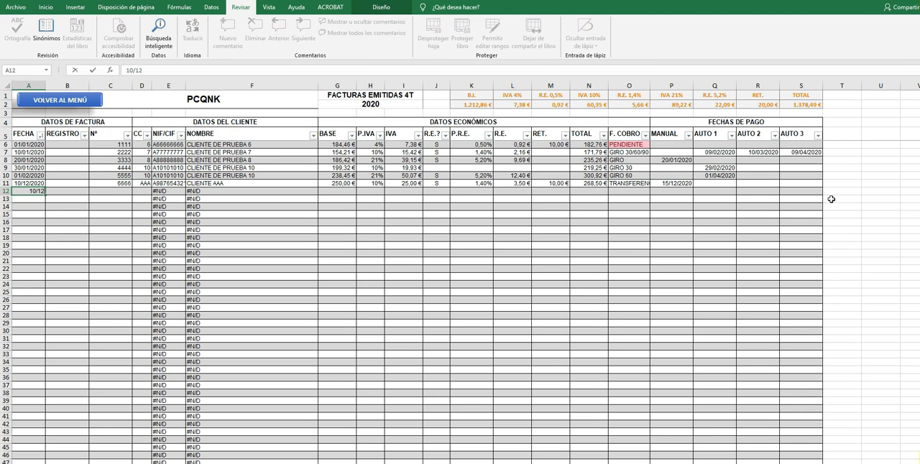
key(Tab)
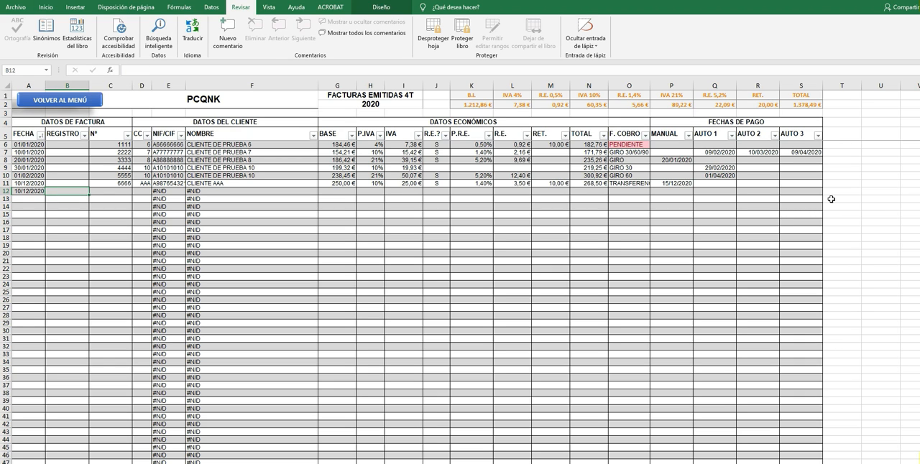
key(Tab)
text(66)
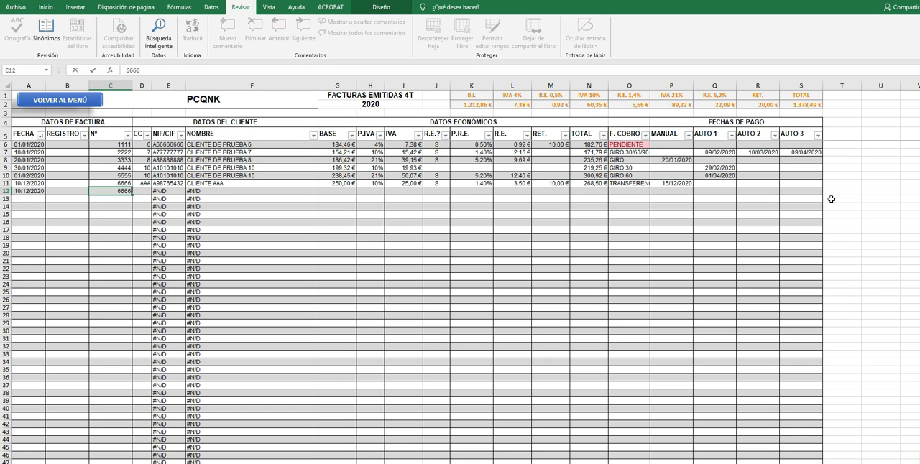
key(Tab)
text(AAA)
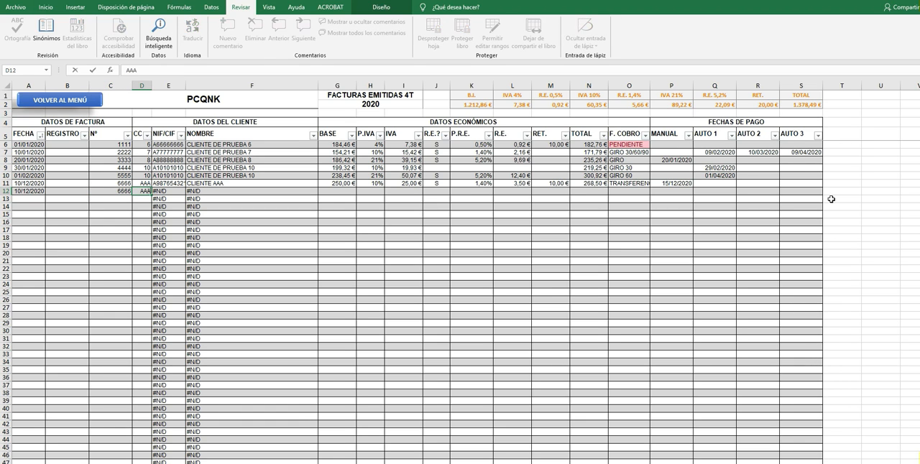
key(Tab)
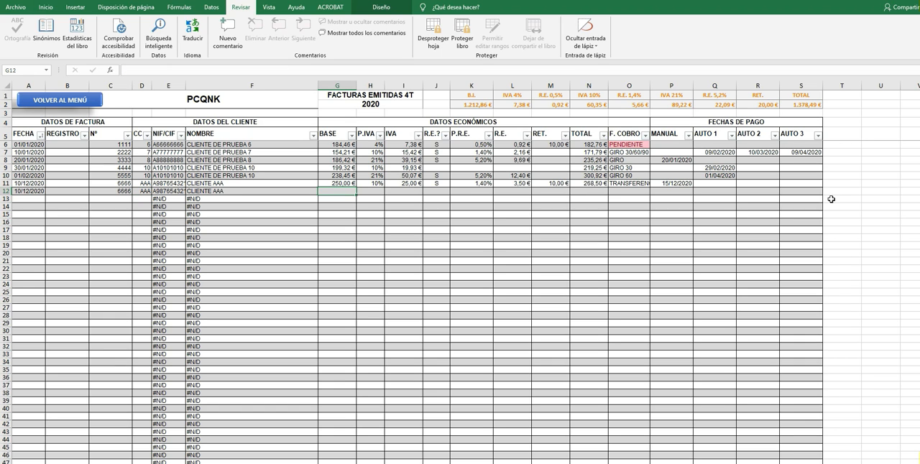
Give the row 12 invoice a base of 200, 4% IVA and S for the equivalence surcharge (R.E.?).
text(200,00 €)
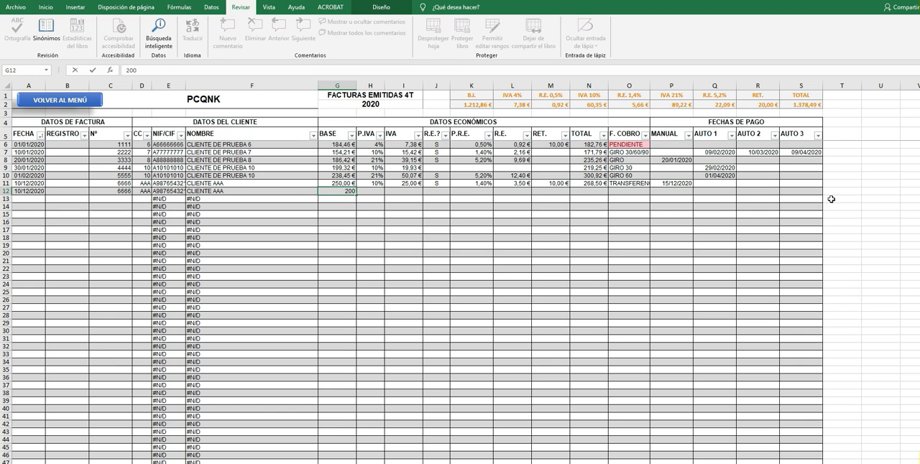
key(Tab)
text(4)
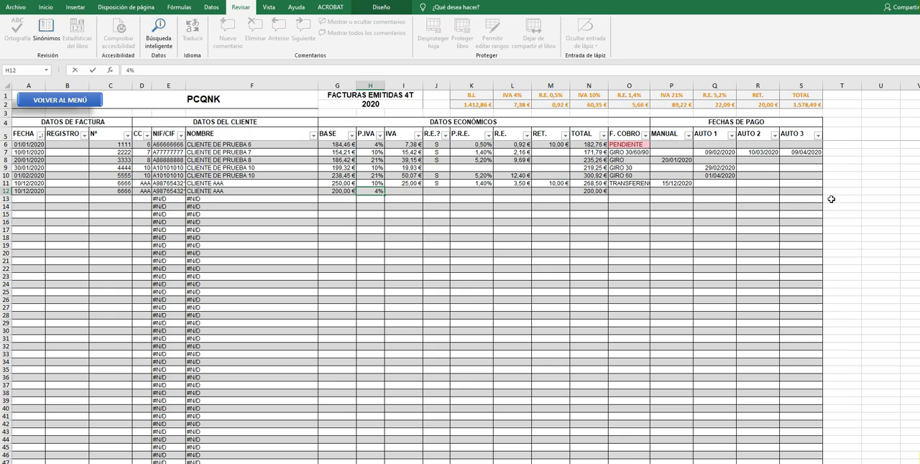
key(Tab)
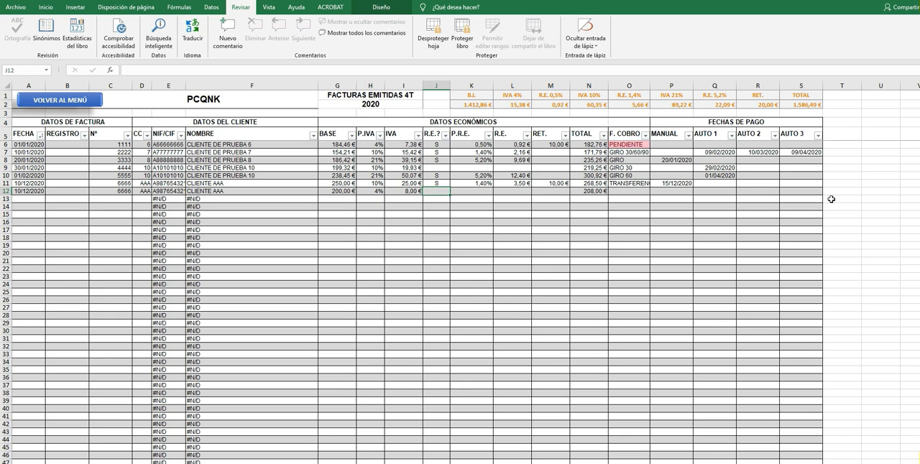
text(S)
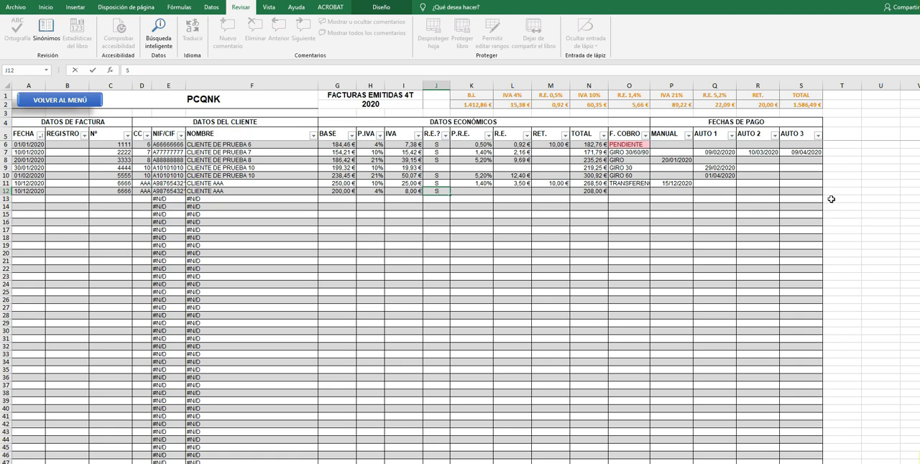
key(Tab)
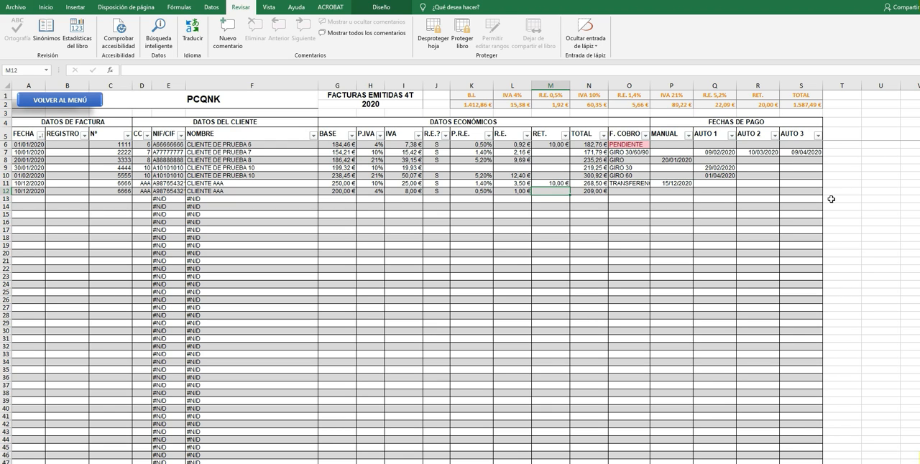
key(Up)
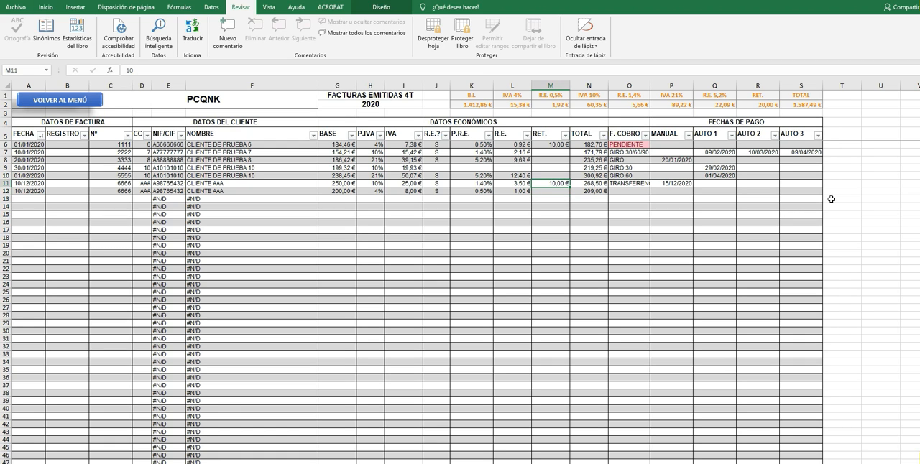
key(Down)
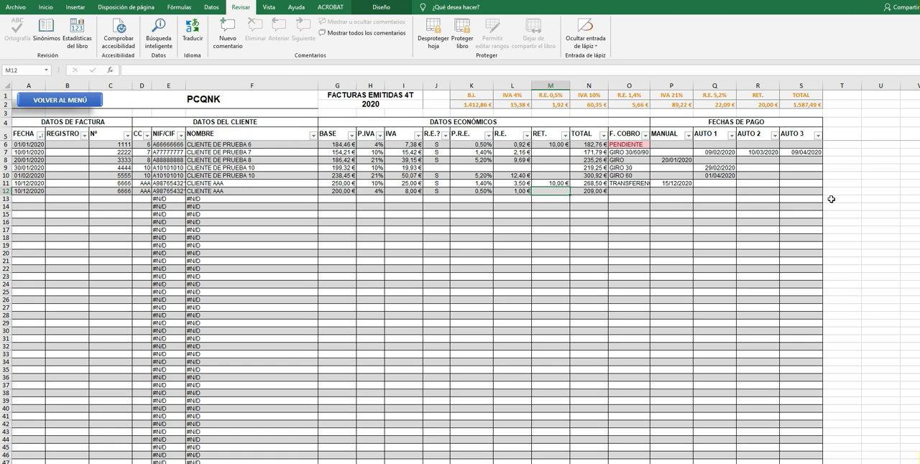
key(Right)
key(Right)
key(Right)
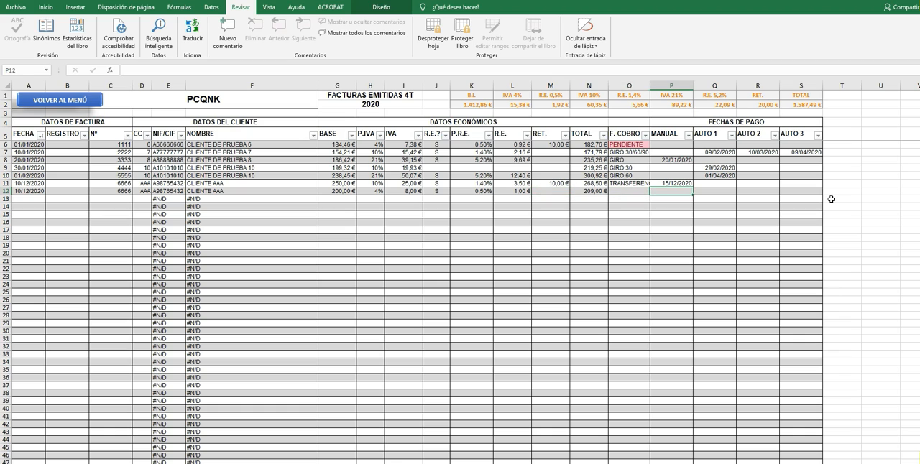
key(Tab)
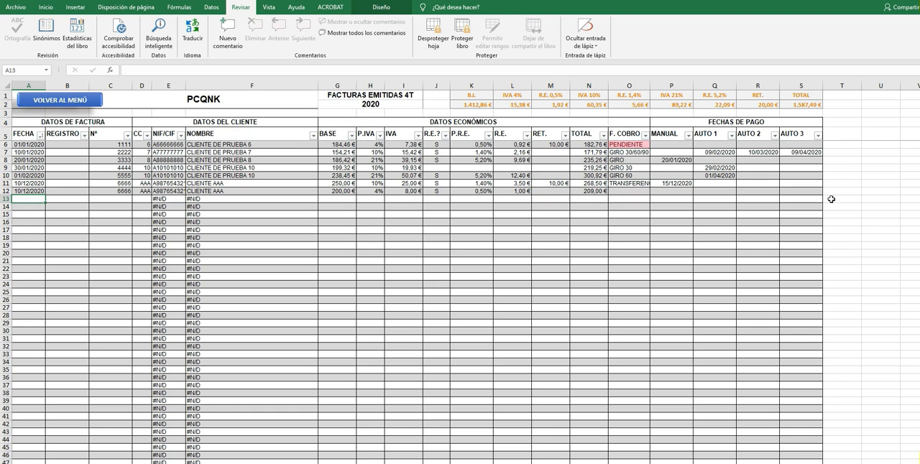
Clear the date, invoice number and client code from row 12.
key(Up)
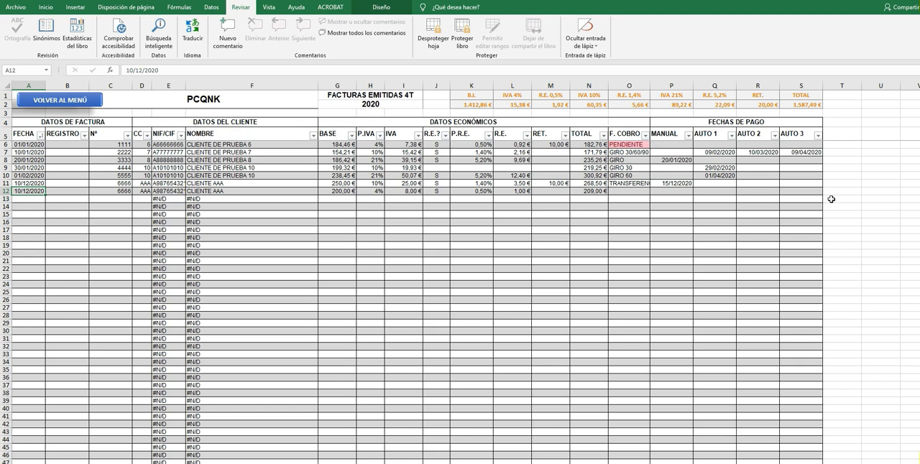
key(Delete)
key(Right)
key(Right)
key(Delete)
key(Right)
key(Delete)
key(Right)
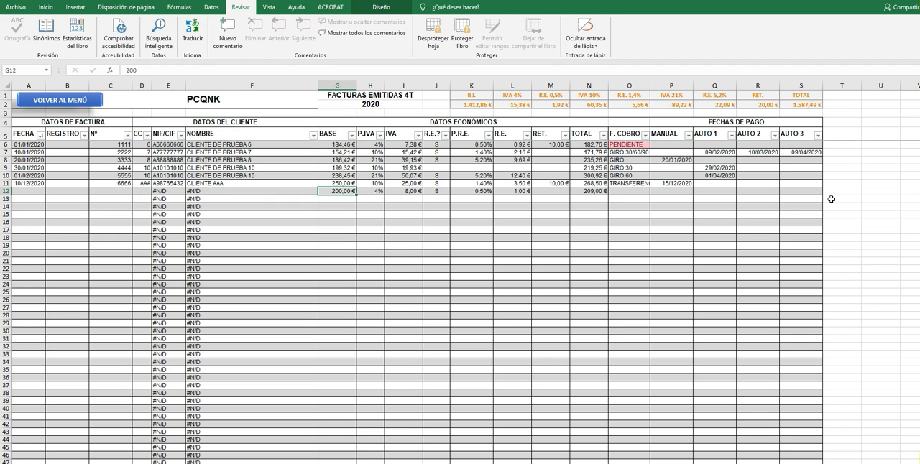
Start a new issued invoice in row 13 with date 12/12/2020, number 7777 and client code 10.
key(Left)
key(Left)
key(Left)
key(Left)
key(Down)
text(12/12/2020)
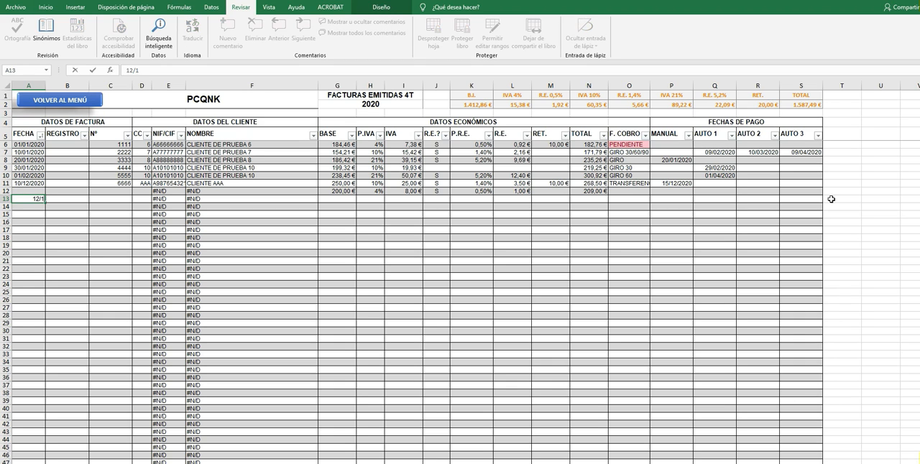
key(Tab)
key(Tab)
text(77)
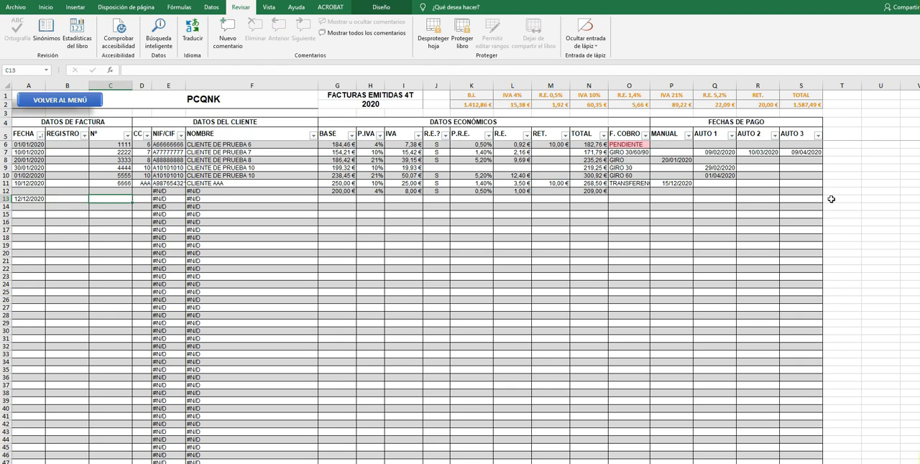
text(777)
key(Tab)
text(10)
key(Tab)
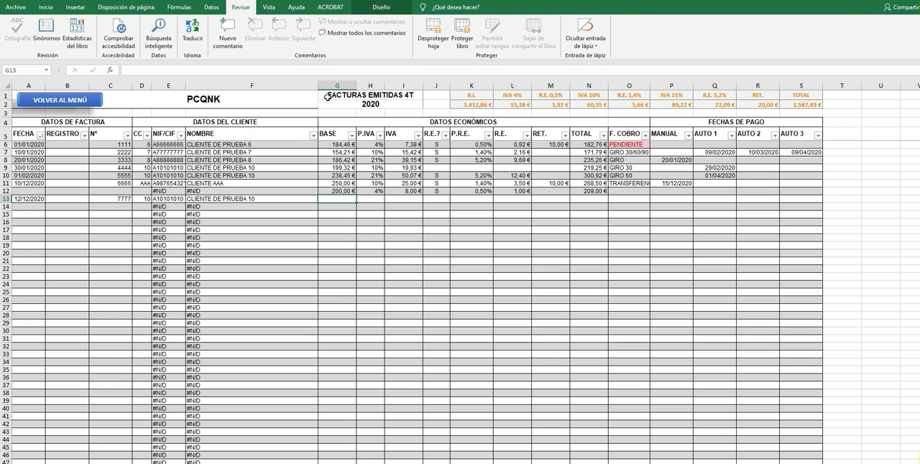
Compare the 4T received-invoices register with the 4T issued-invoices register.
click(77, 101)
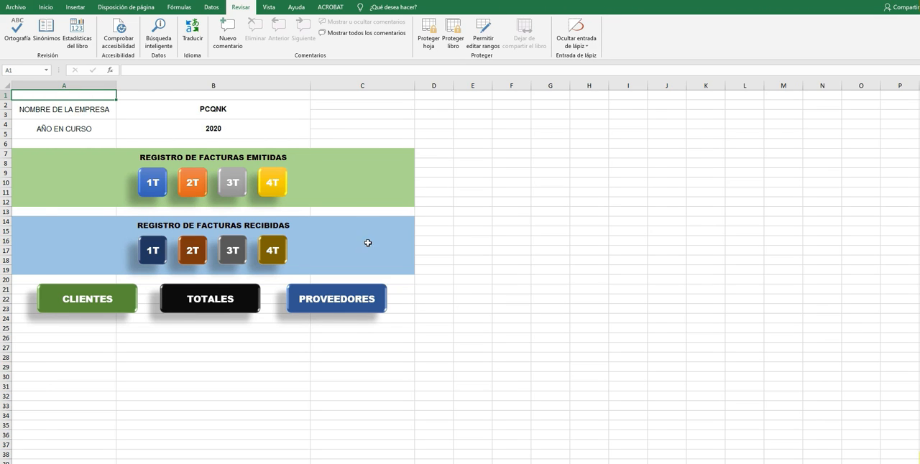
click(273, 252)
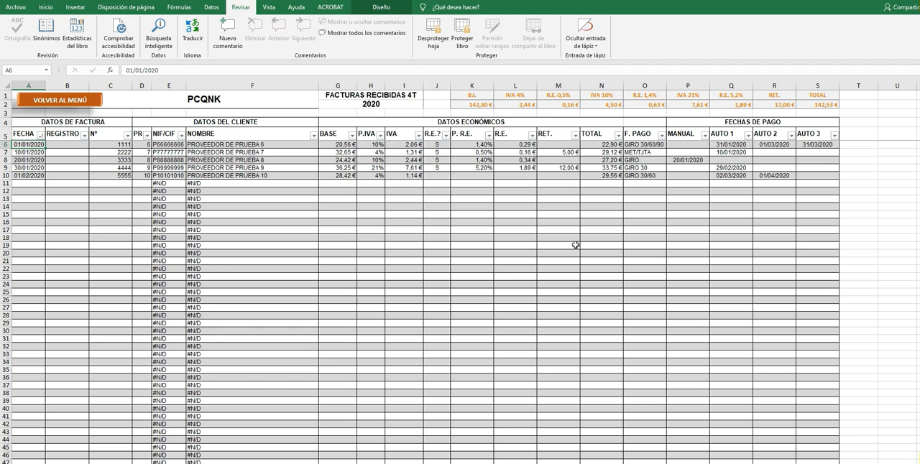
click(85, 105)
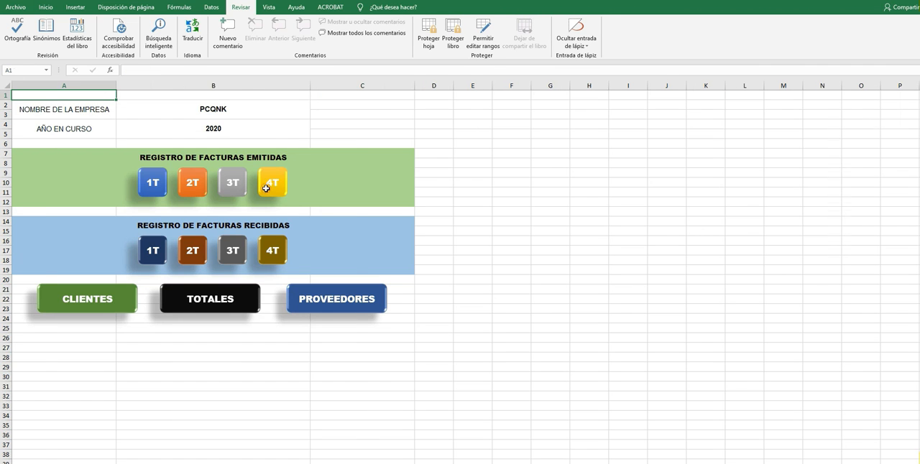
click(272, 185)
click(87, 107)
In the 4T received-invoices register, start a row 11 invoice with date 10/12 and number 6666.
click(273, 251)
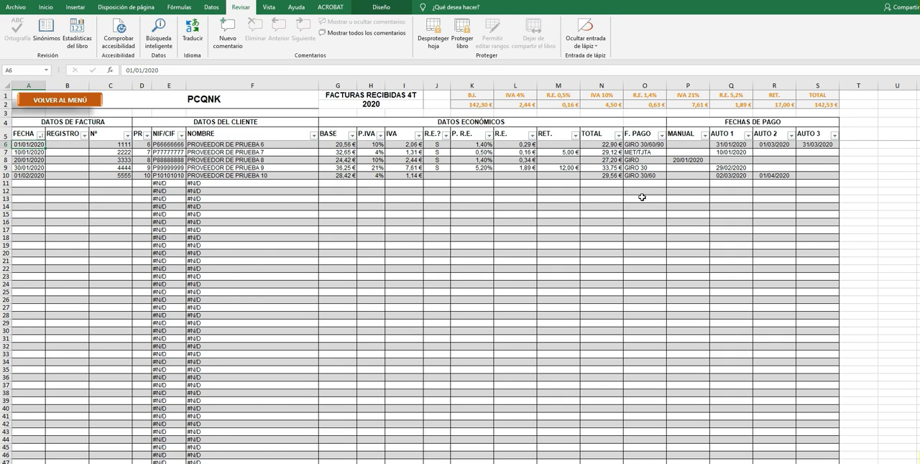
click(33, 184)
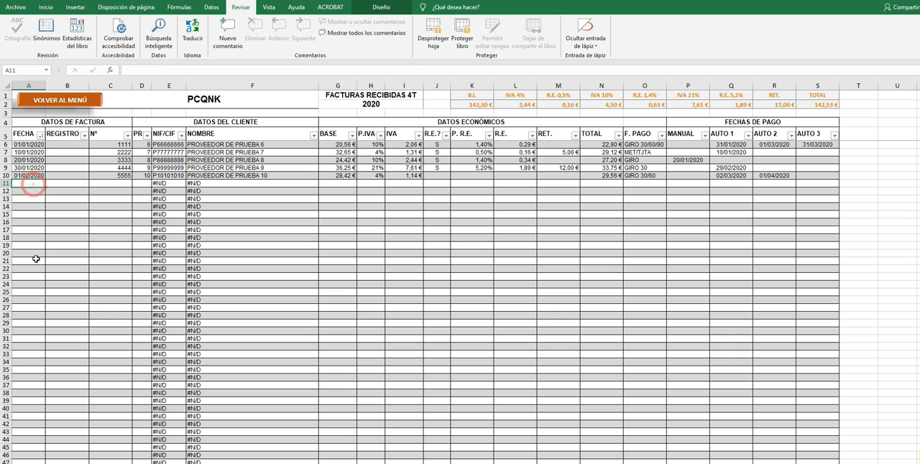
text(10/12)
key(Tab)
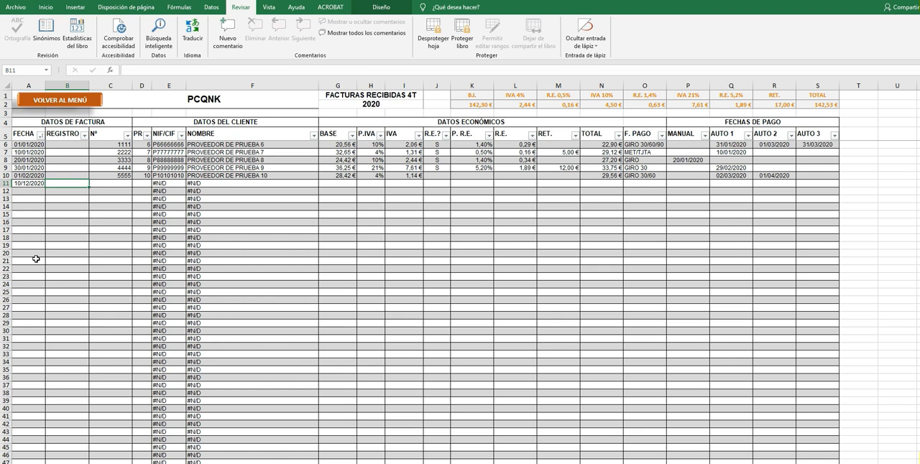
key(Tab)
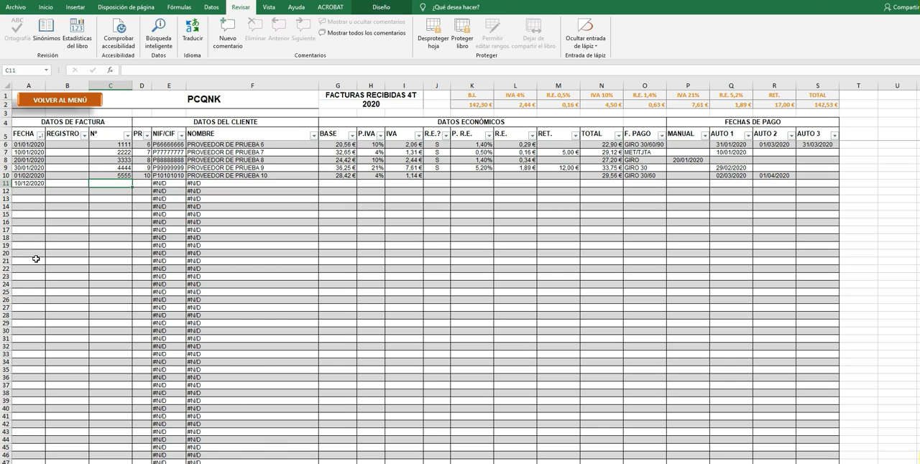
text(6666)
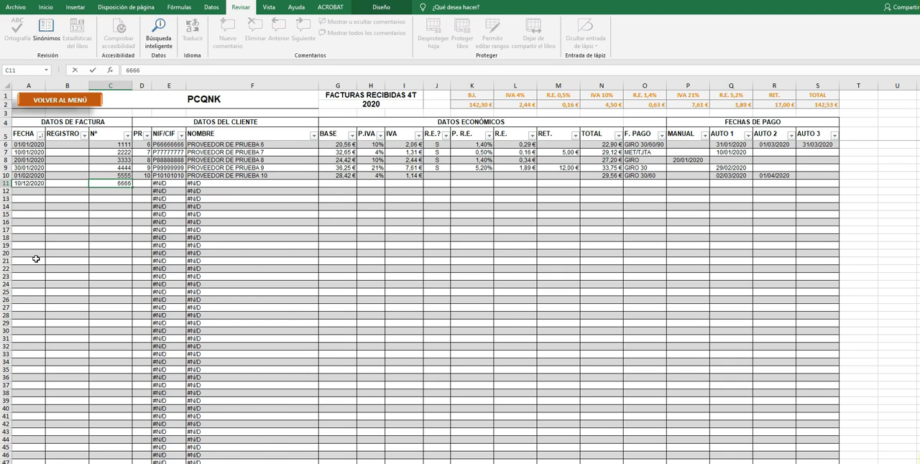
key(Tab)
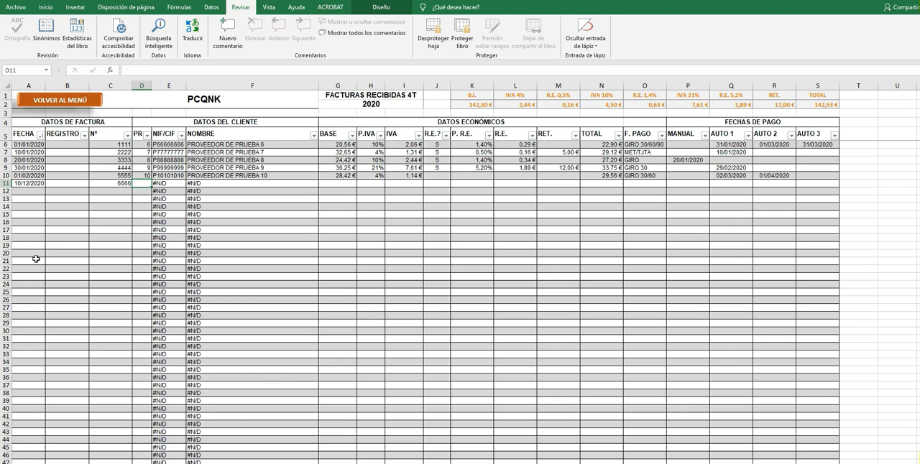
Assign supplier code AAA and a base of 175 to the row 11 received invoice.
text(AAA)
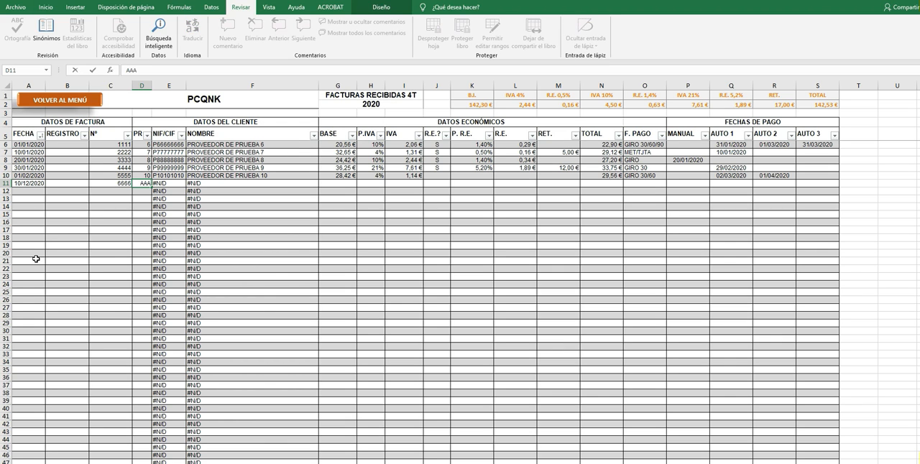
key(Tab)
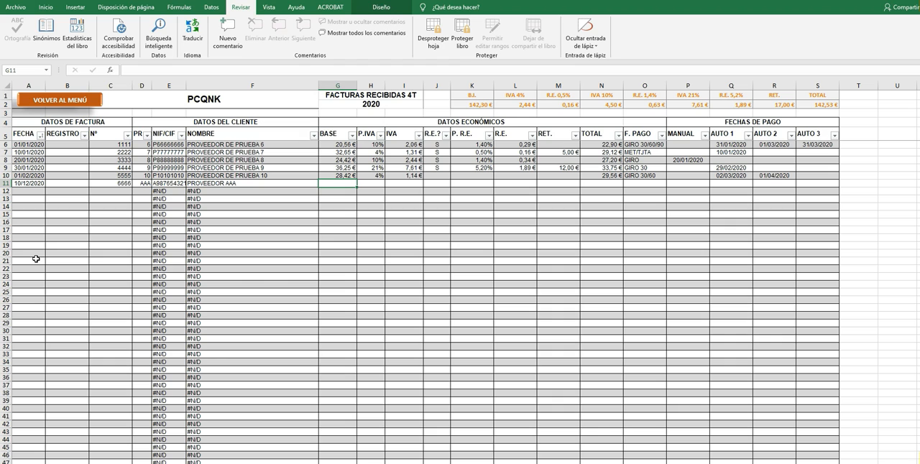
text(175)
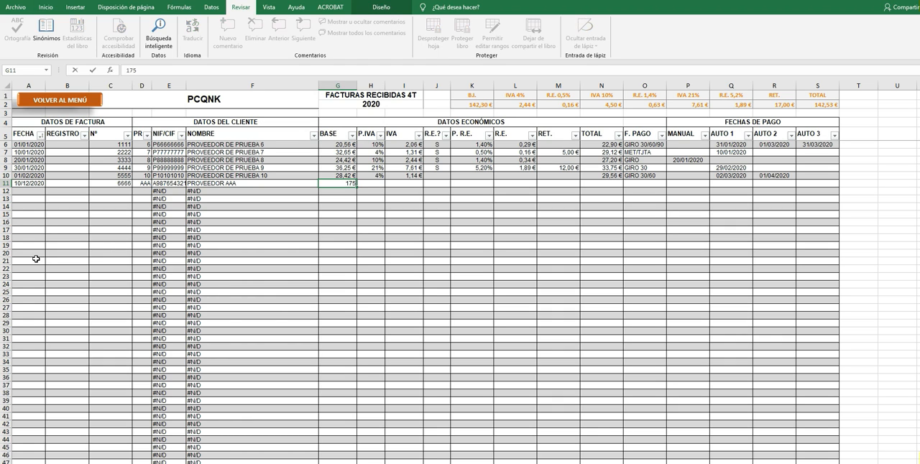
key(Tab)
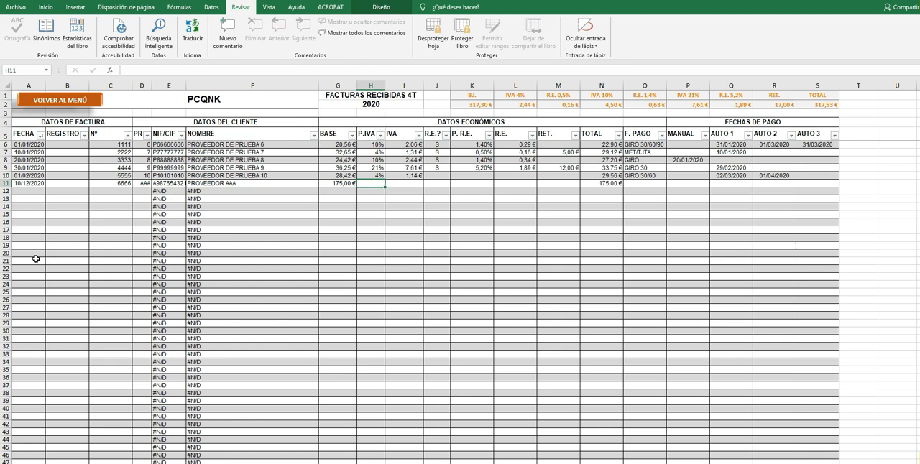
Set the row 11 received invoice's VAT rate to 21% and its withholding to 15,2, leaving the equivalence surcharge blank.
text(21)
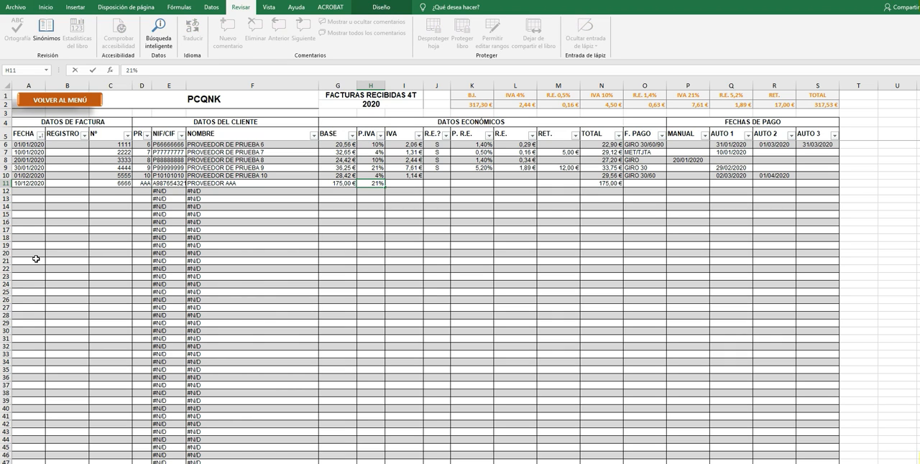
key(Tab)
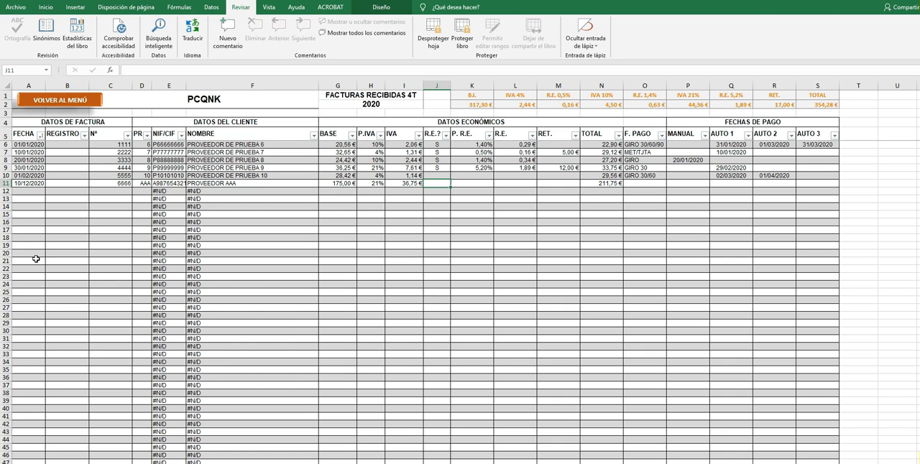
key(Tab)
key(Tab)
key(Tab)
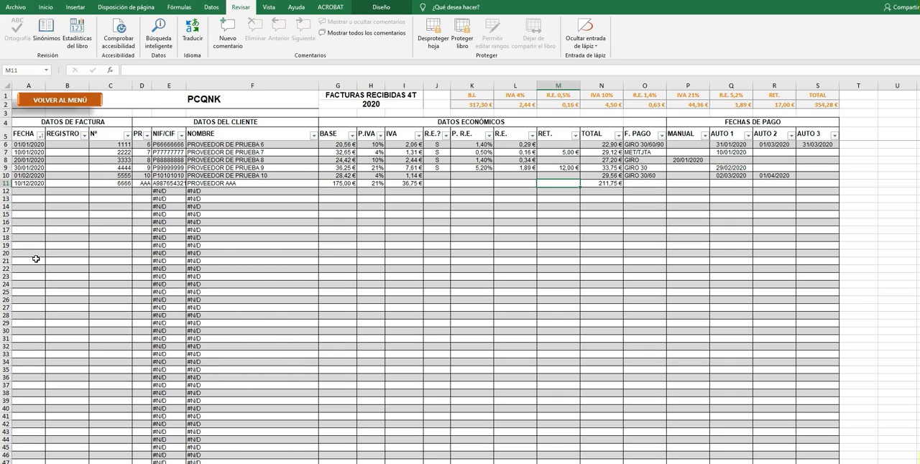
text(15,20 €)
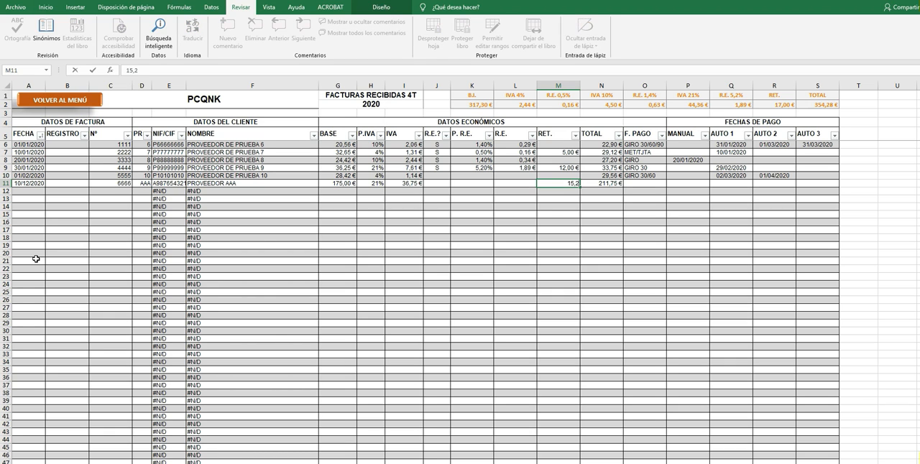
key(Tab)
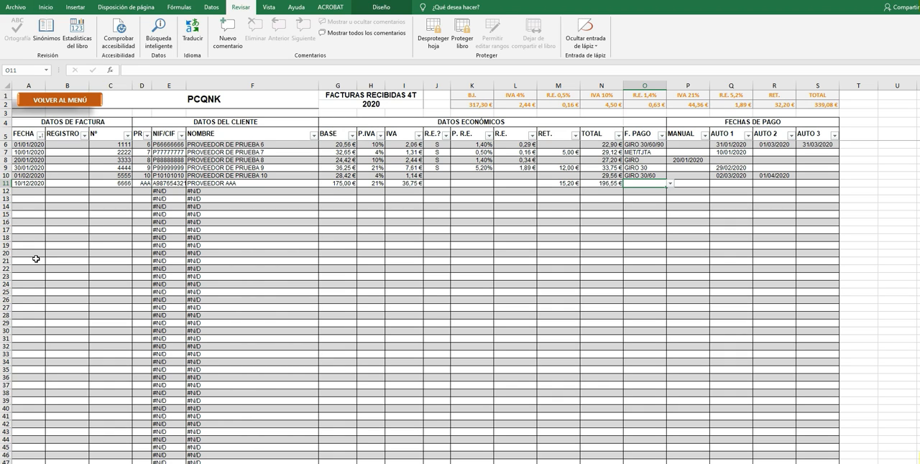
Choose PENDIENTE as the payment method of the row 11 received invoice and leave its manual payment date empty.
key(alt)
key(Escape)
key(alt+Down)
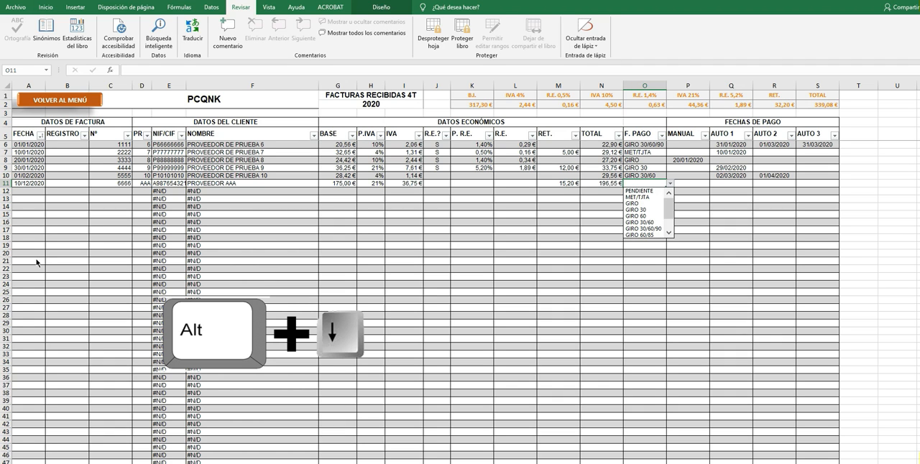
key(Down)
key(Down)
key(Down)
key(Down)
key(Down)
key(Down)
key(Down)
key(Down)
key(Down)
key(Down)
key(Down)
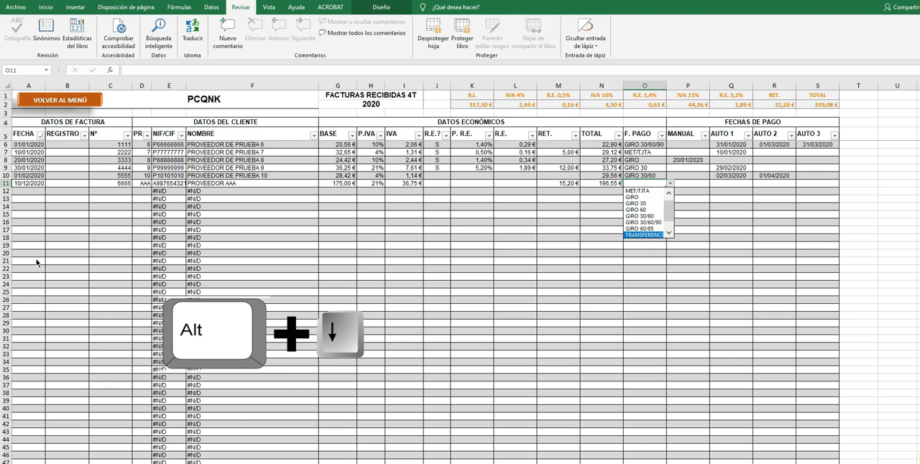
key(Up)
key(Up)
key(Up)
key(Up)
key(Up)
key(Up)
key(Up)
key(Up)
key(Up)
key(Up)
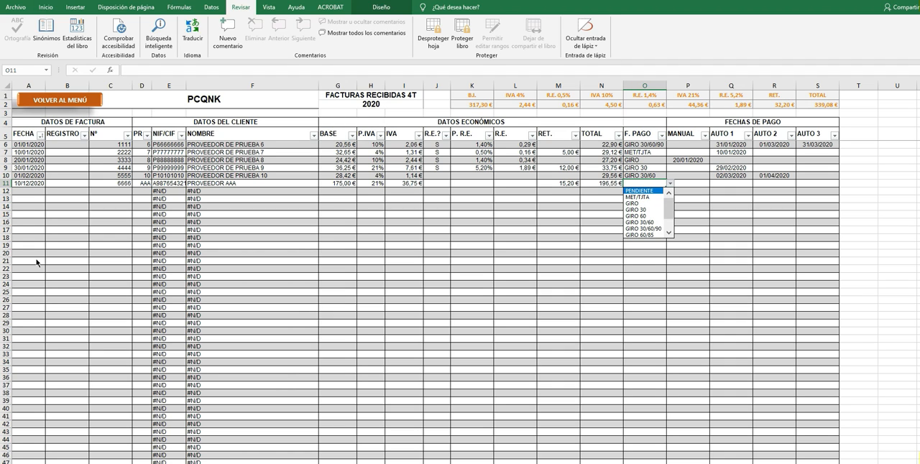
key(Return)
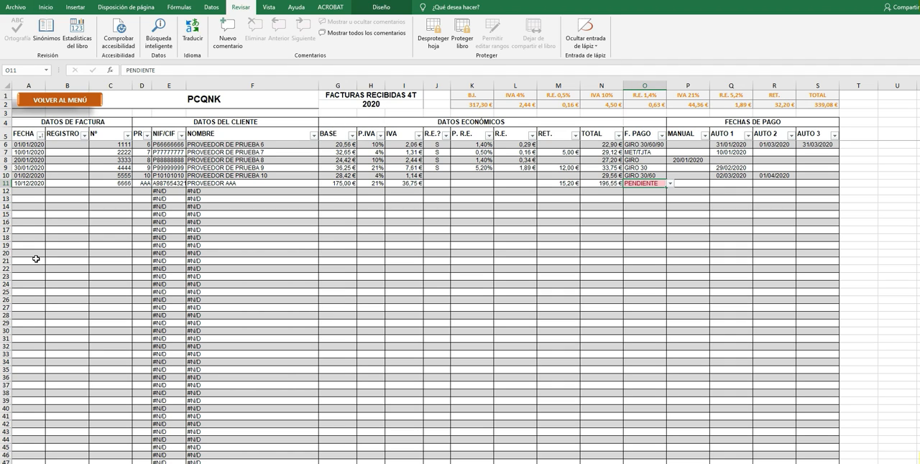
key(Tab)
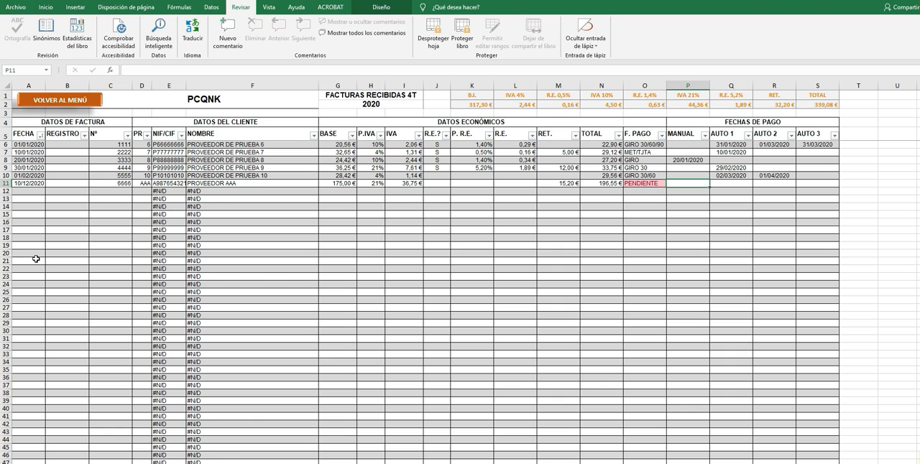
key(Left)
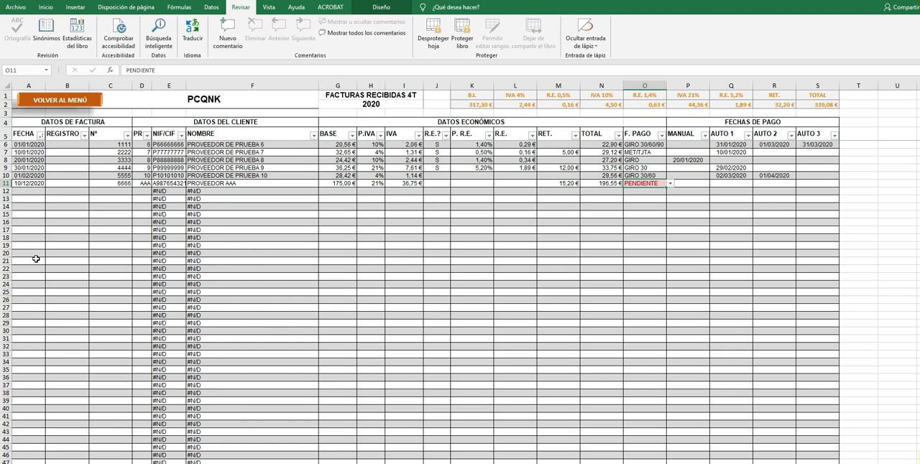
key(Right)
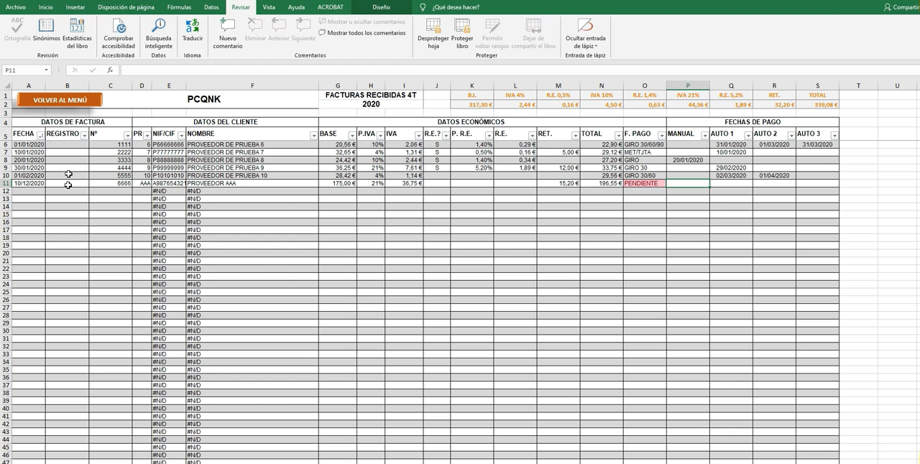
Review the quarterly totals sheet through the workbook's main menu, and return to the menu.
click(71, 101)
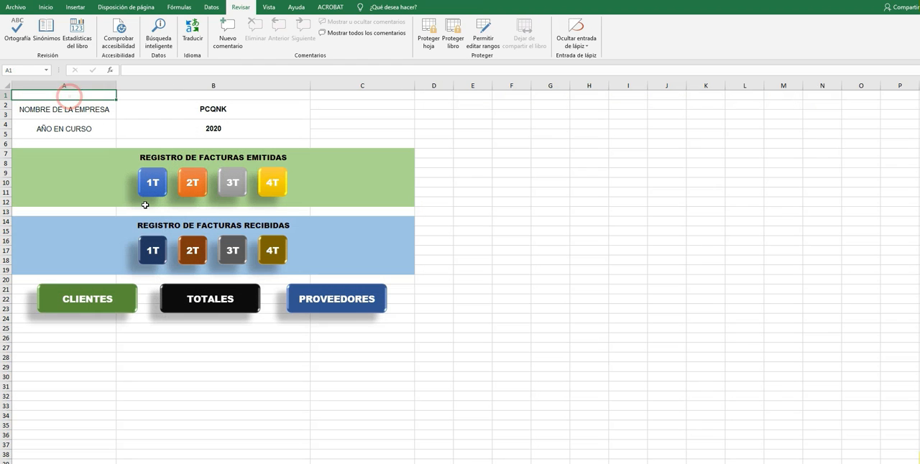
click(218, 299)
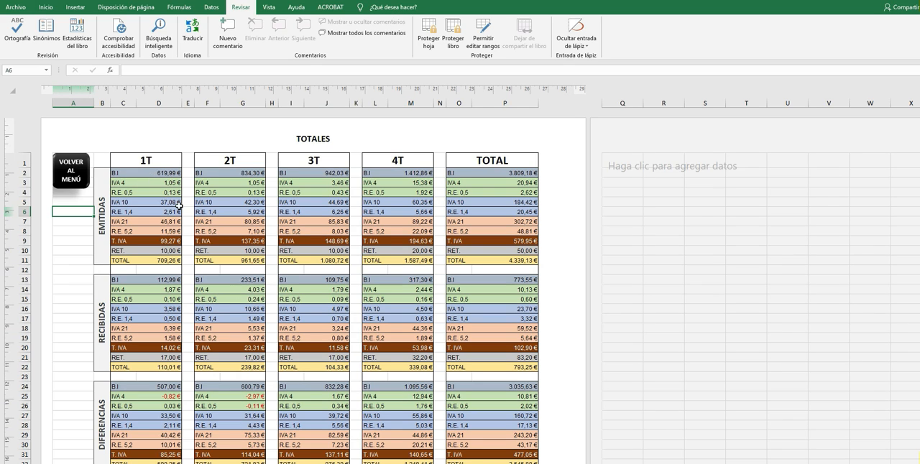
scroll(482, 196, down, 5)
scroll(481, 195, up, 5)
click(65, 164)
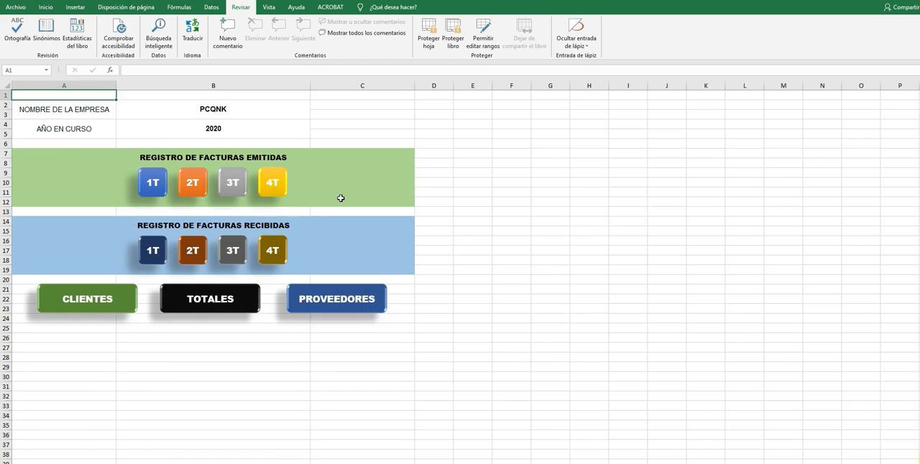
Check the 4T received-invoices register and the 4T issued-invoices register, returning to the main menu.
click(277, 249)
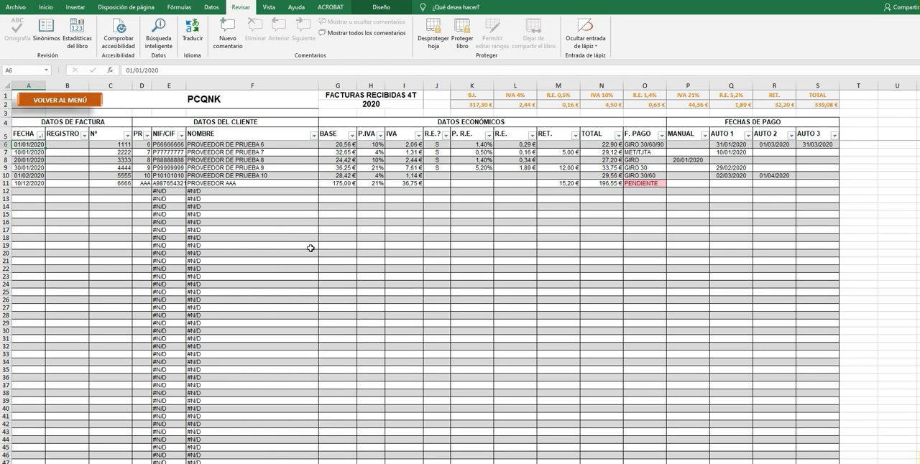
click(96, 100)
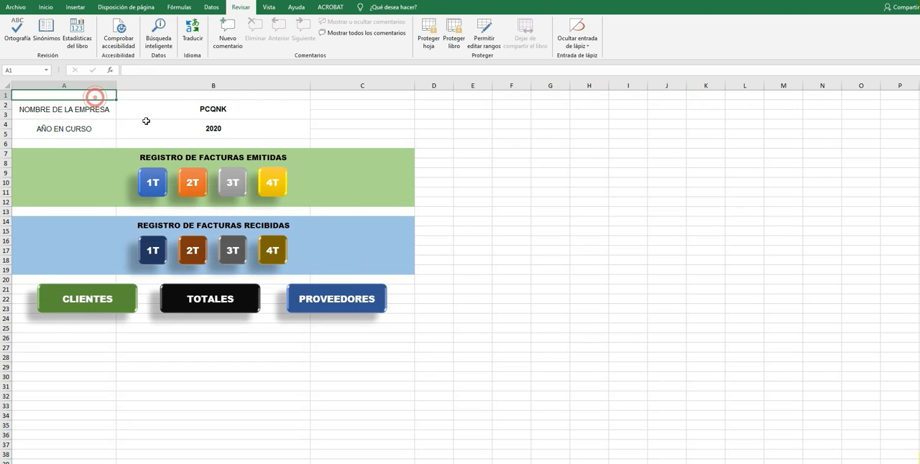
click(281, 185)
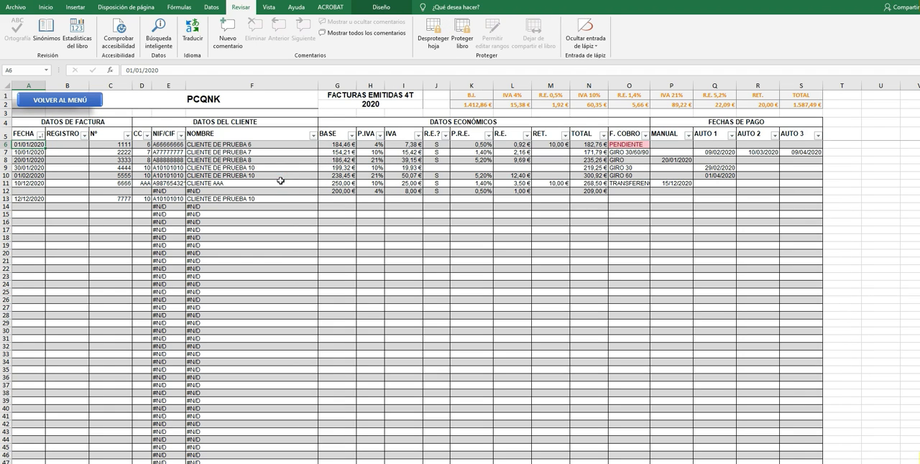
click(85, 99)
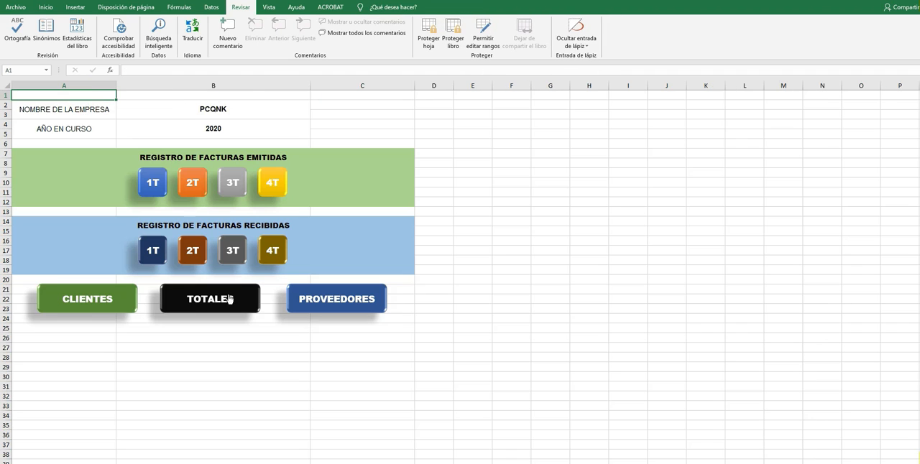
Preview the printout of the TOTALES sheet and return to the sheet without printing.
click(227, 298)
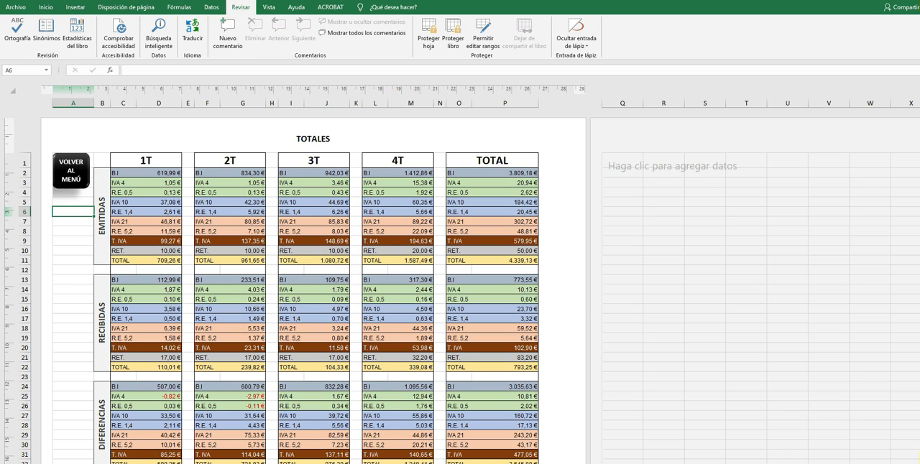
key(ctrl+p)
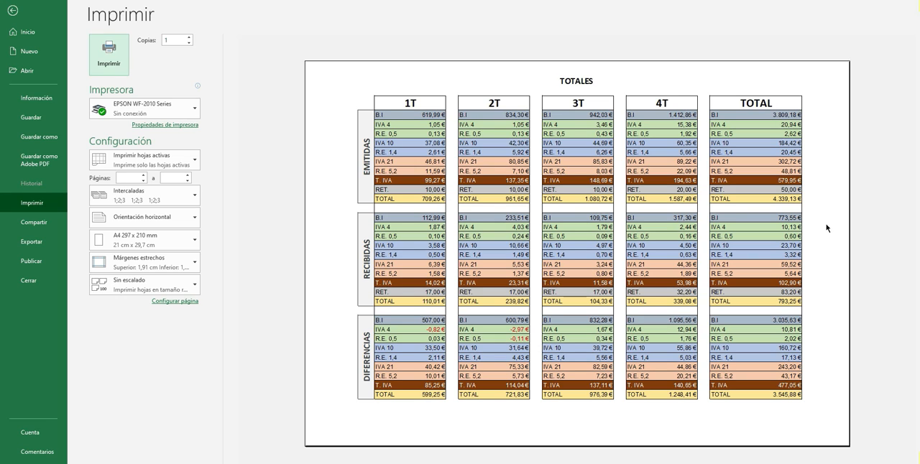
key(Escape)
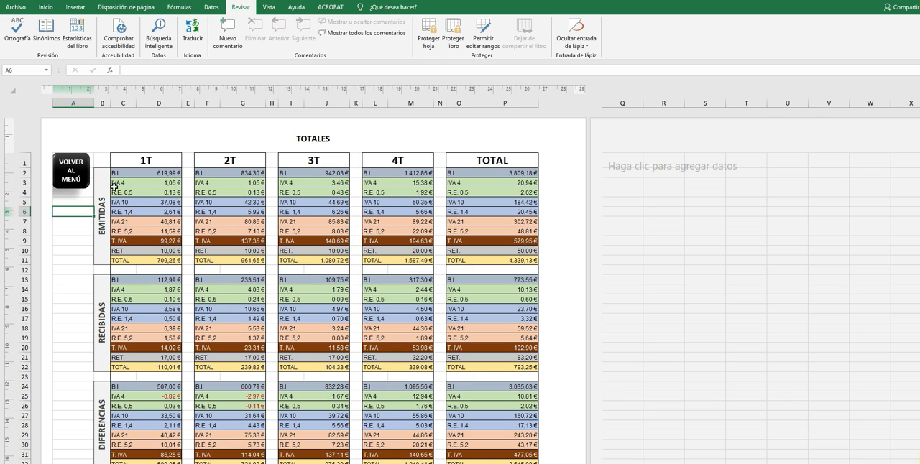
Look over the EMITIDAS, RECIBIDAS and DIFERENCIAS blocks of the totals sheet.
click(101, 213)
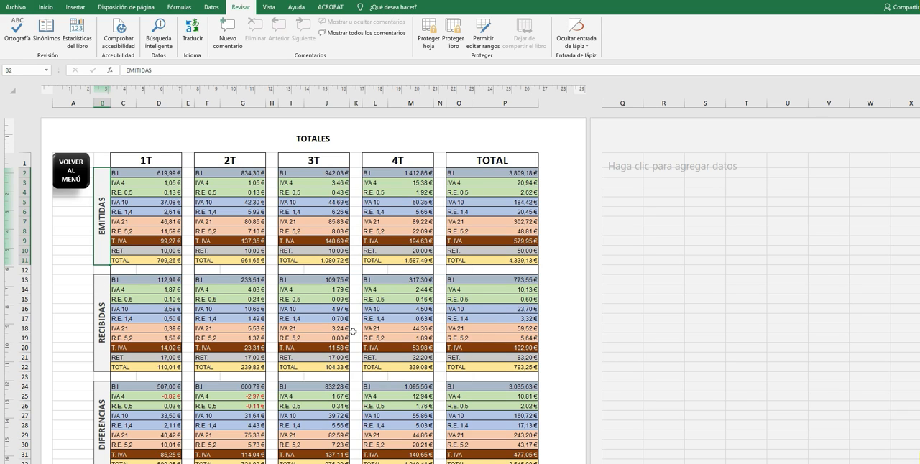
scroll(108, 345, down, 2)
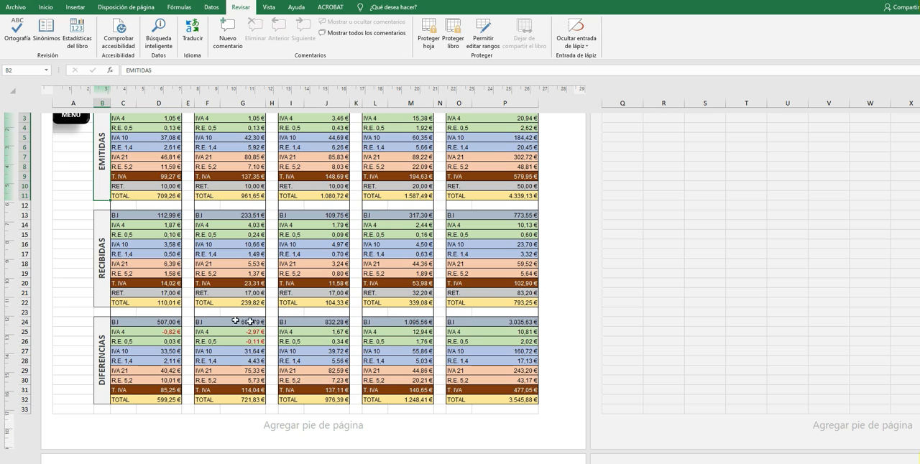
scroll(273, 322, up, 2)
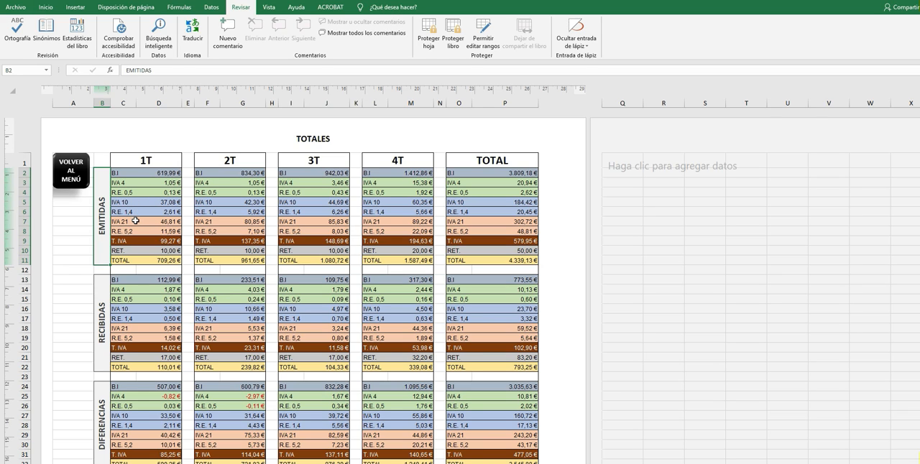
Examine the total VAT and withholding rows of the EMITIDAS block across the quarters and the annual column.
click(155, 241)
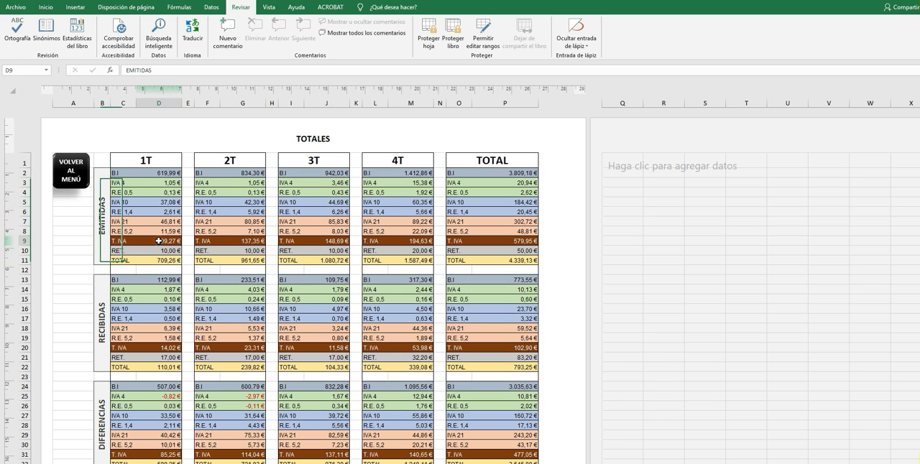
click(232, 241)
click(321, 239)
click(498, 252)
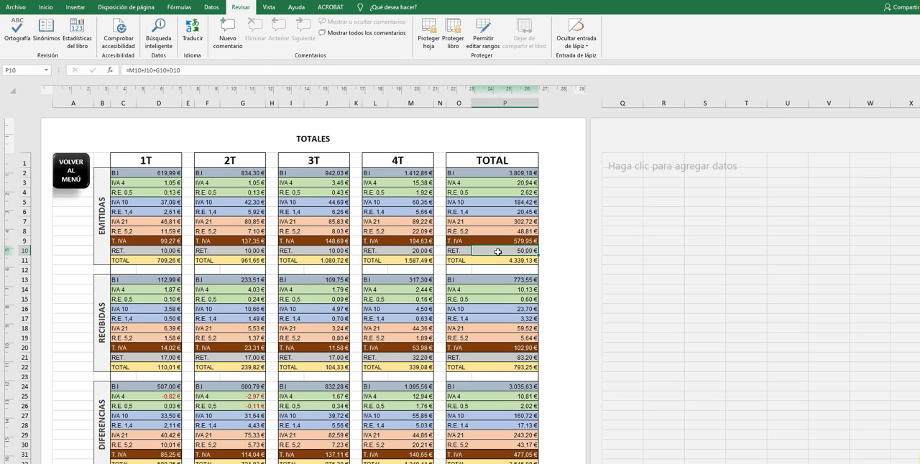
click(417, 251)
click(335, 252)
click(243, 249)
click(173, 248)
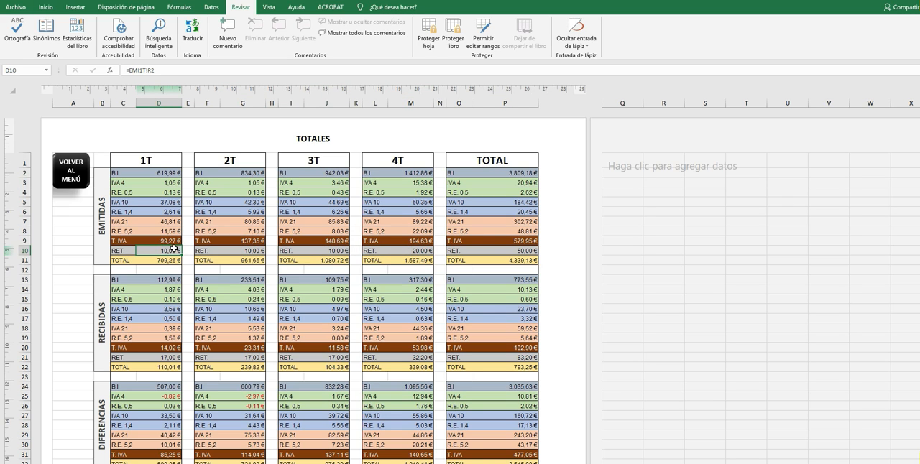
Examine the total VAT and withholding rows of the RECIBIDAS block across the quarters.
scroll(174, 249, down, 3)
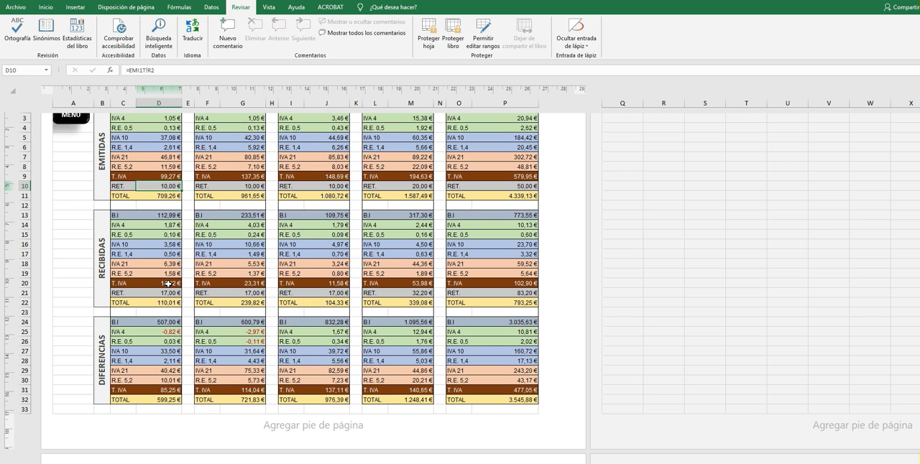
click(251, 284)
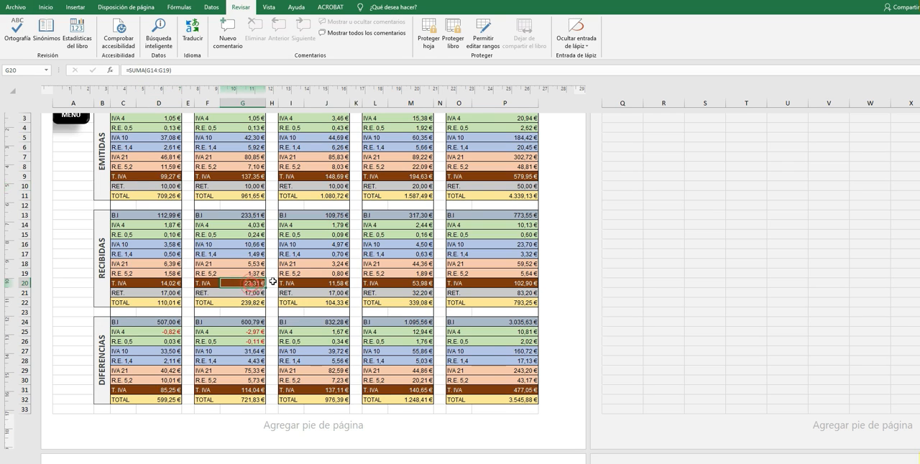
click(325, 282)
click(166, 285)
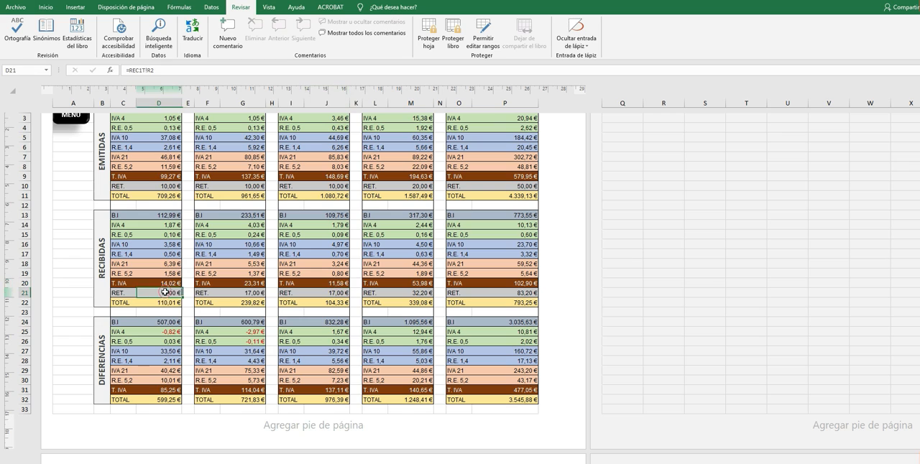
click(252, 293)
click(335, 293)
click(417, 295)
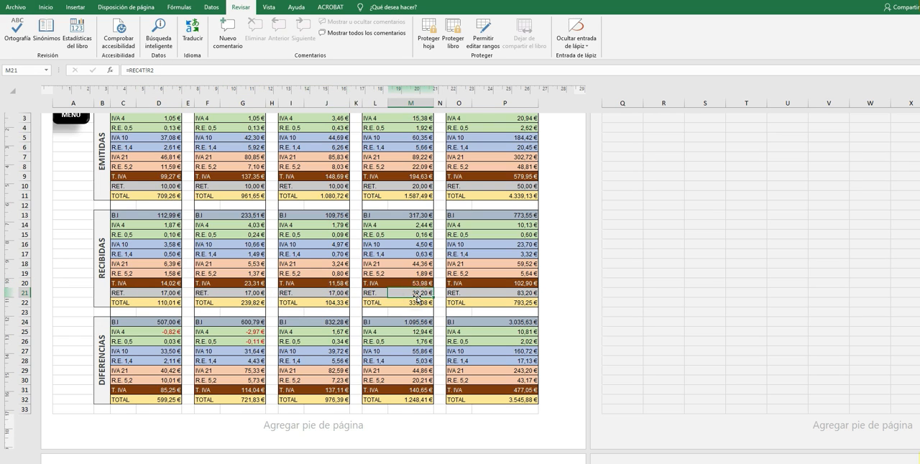
Inspect the annual TOTAL column of the EMITIDAS block, from the tax base and VAT lines to total VAT.
scroll(460, 299, up, 3)
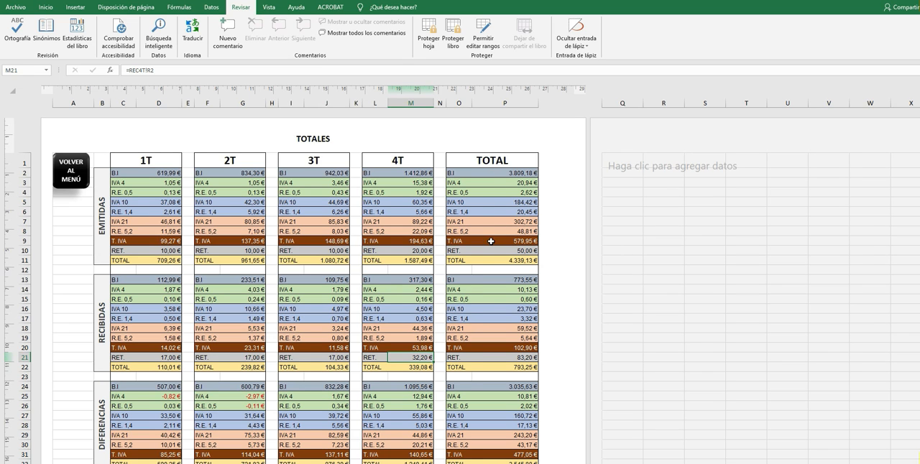
scroll(492, 241, down, 3)
scroll(489, 217, up, 3)
click(527, 172)
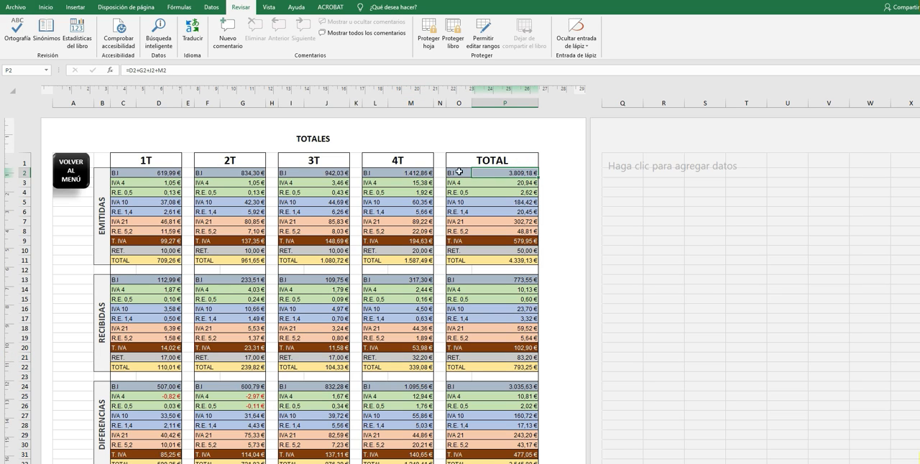
click(534, 183)
click(504, 194)
click(505, 203)
click(511, 240)
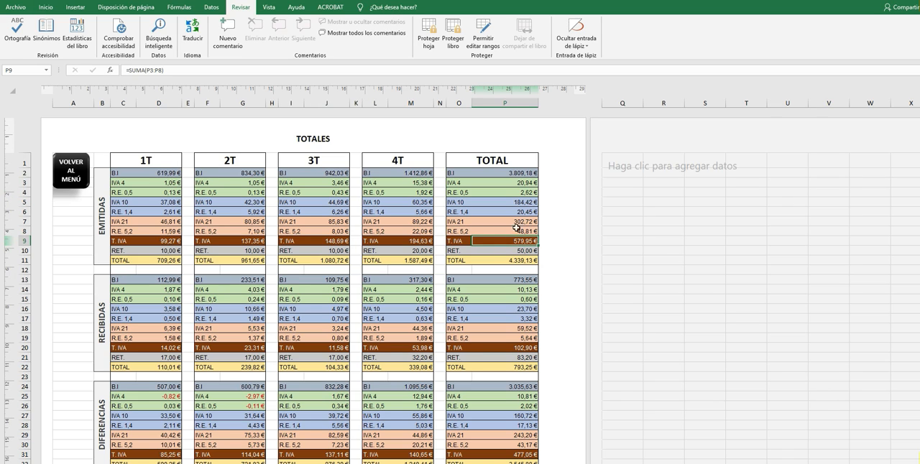
Examine the annual total VAT of the RECIBIDAS block and the 1T total VAT difference in the DIFERENCIAS block.
click(520, 347)
scroll(520, 347, down, 3)
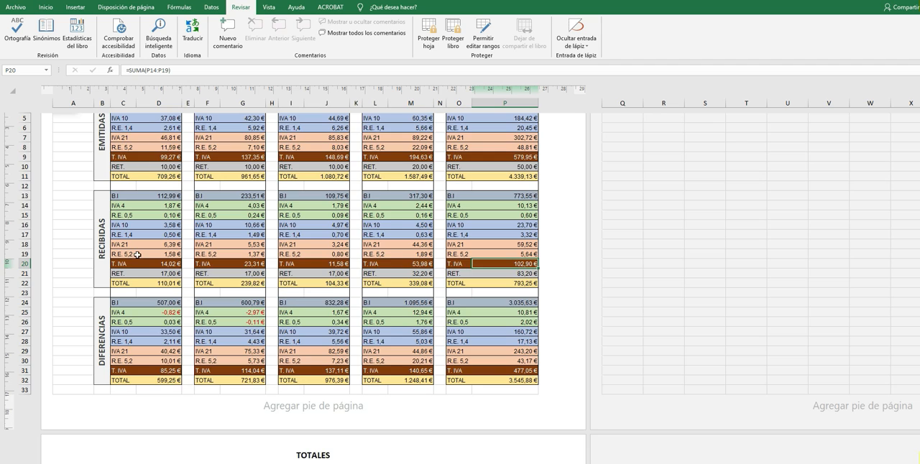
scroll(137, 255, up, 3)
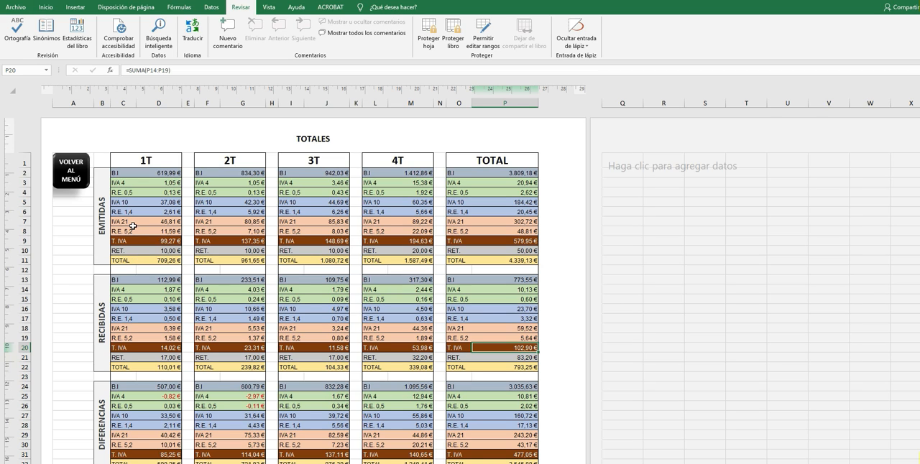
scroll(133, 226, down, 2)
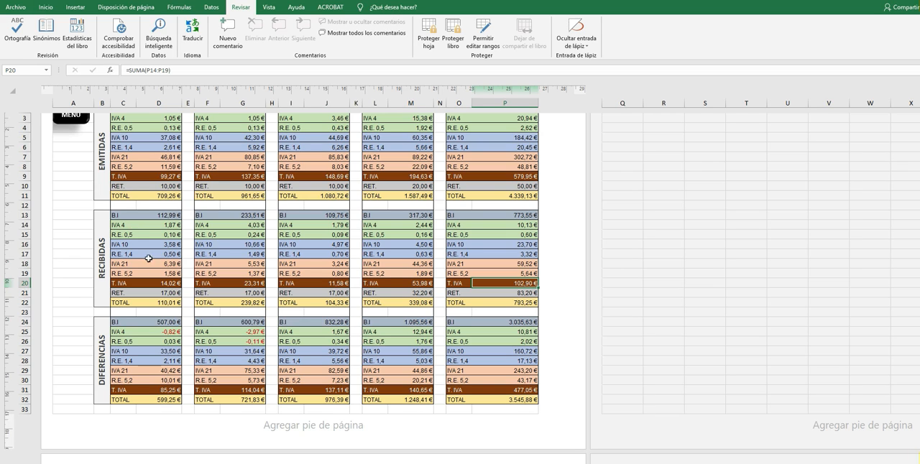
click(166, 390)
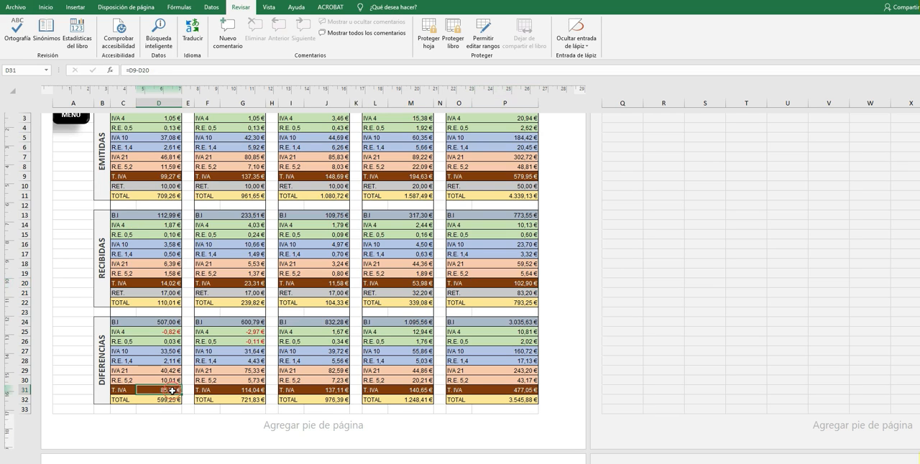
scroll(149, 264, up, 2)
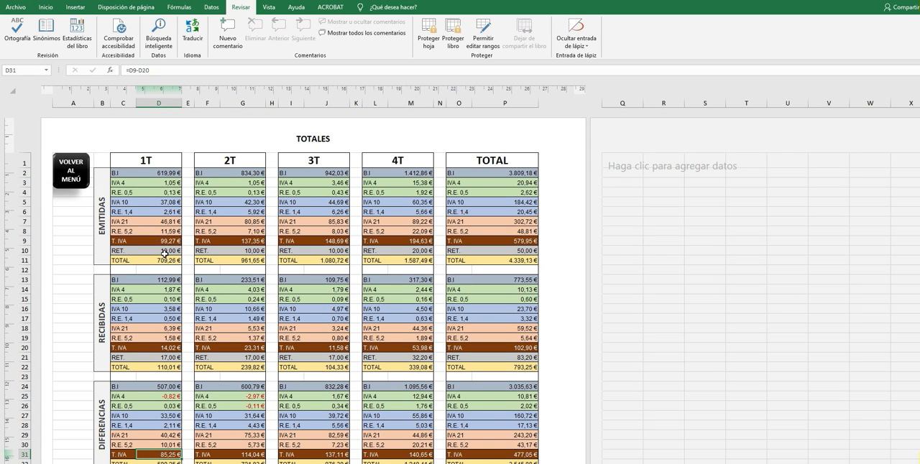
Compare the 1T TOTAL row of the DIFERENCIAS block with the 1T TOTAL rows of EMITIDAS and RECIBIDAS.
scroll(165, 254, down, 3)
click(162, 284)
click(174, 362)
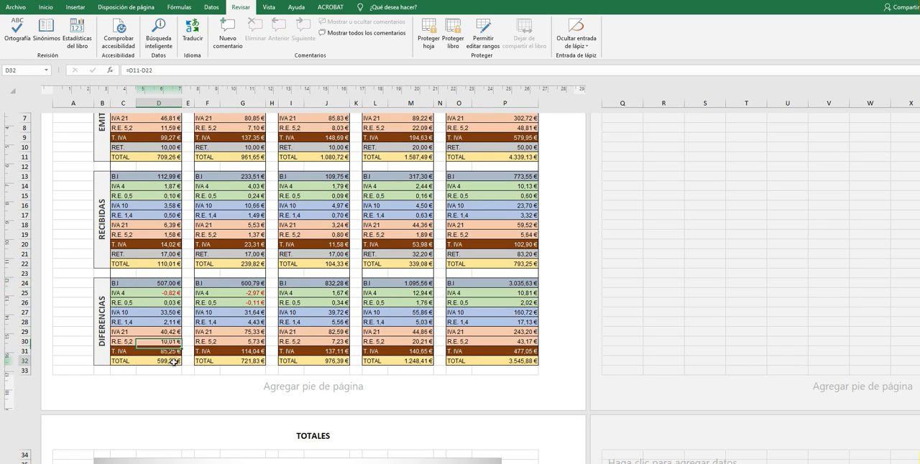
scroll(176, 362, up, 3)
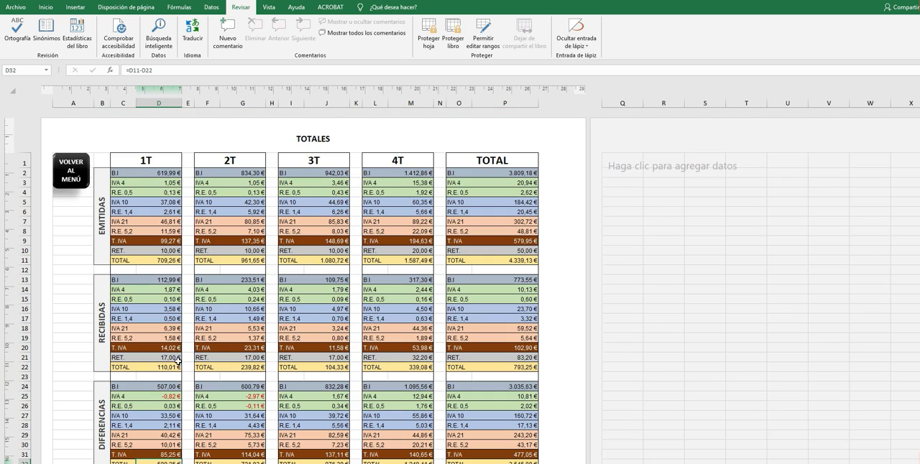
click(160, 261)
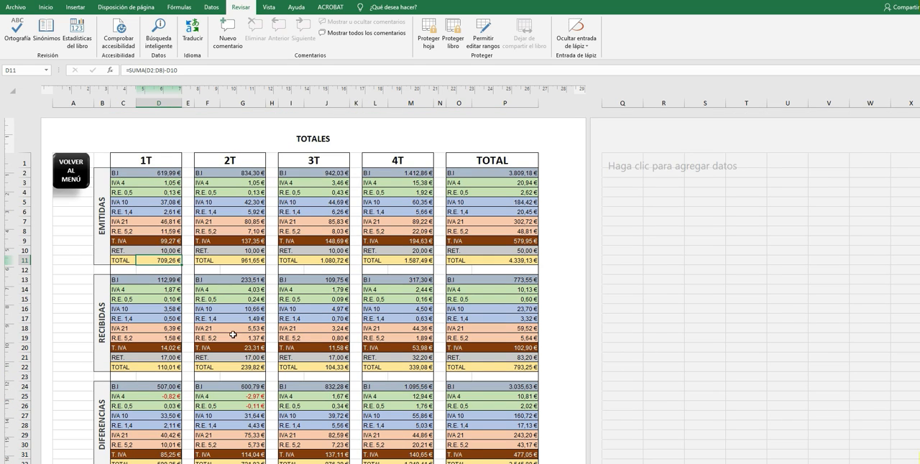
click(169, 367)
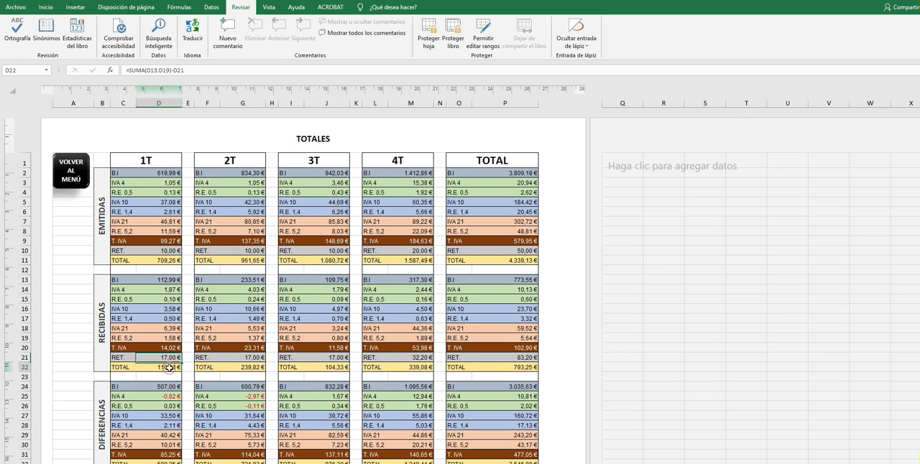
scroll(169, 368, down, 3)
click(157, 381)
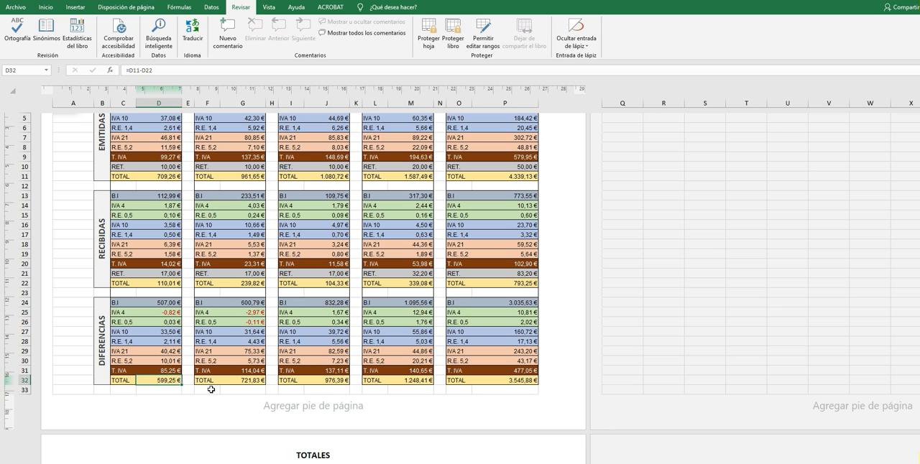
Inspect the TOTAL row of the DIFERENCIAS block in the annual TOTAL column.
scroll(211, 390, up, 3)
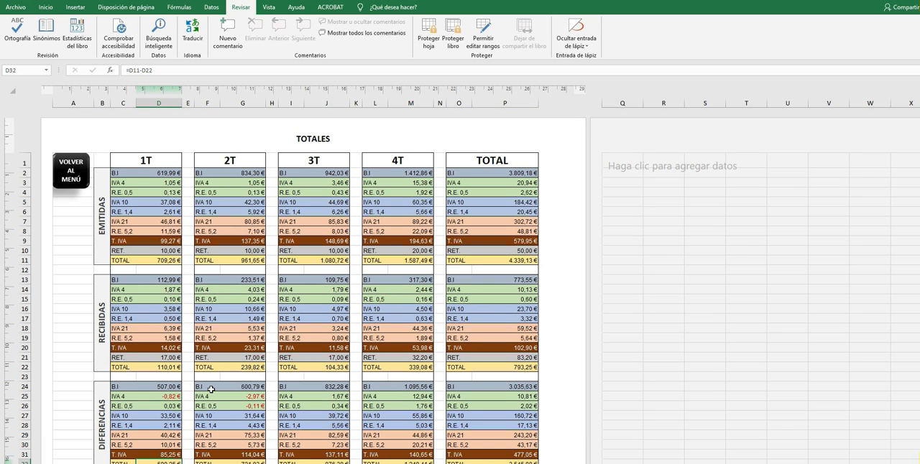
scroll(211, 390, down, 3)
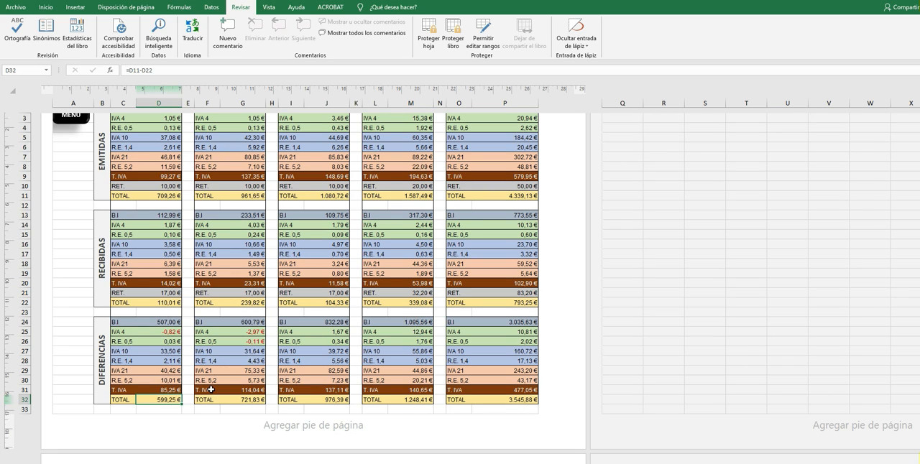
click(517, 401)
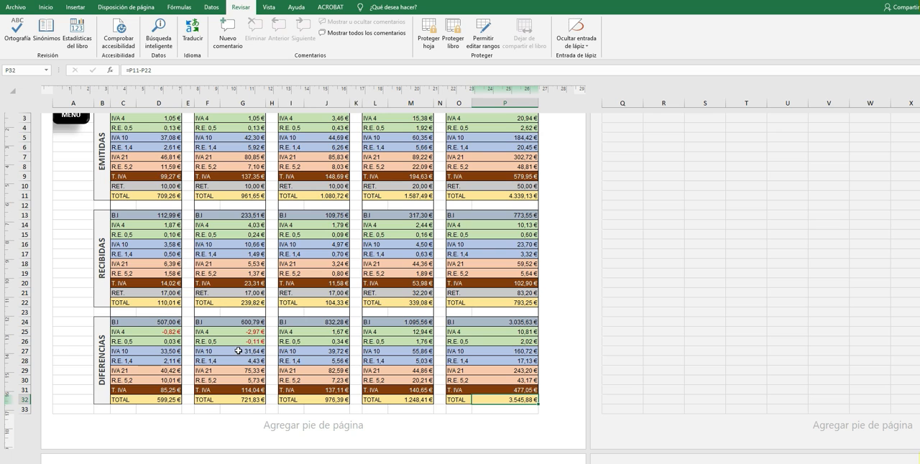
Examine the Comparativas chart below the totals, including its issued and received series for each quarter.
scroll(239, 351, down, 10)
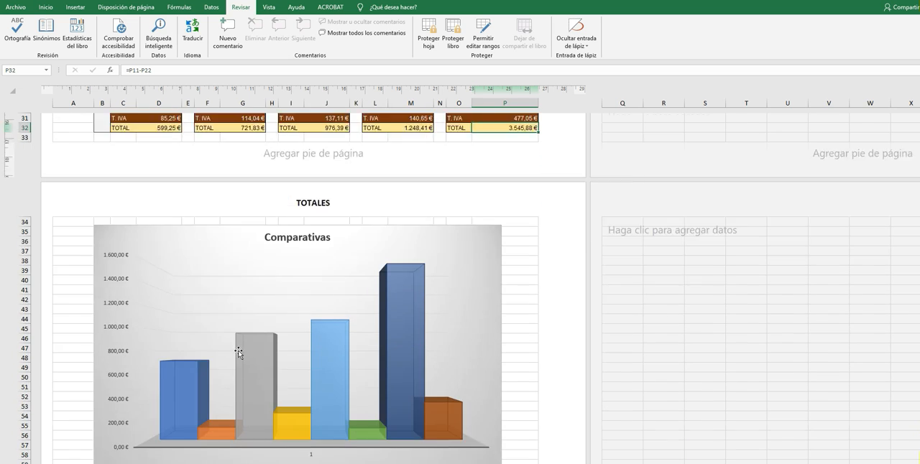
scroll(264, 352, up, 3)
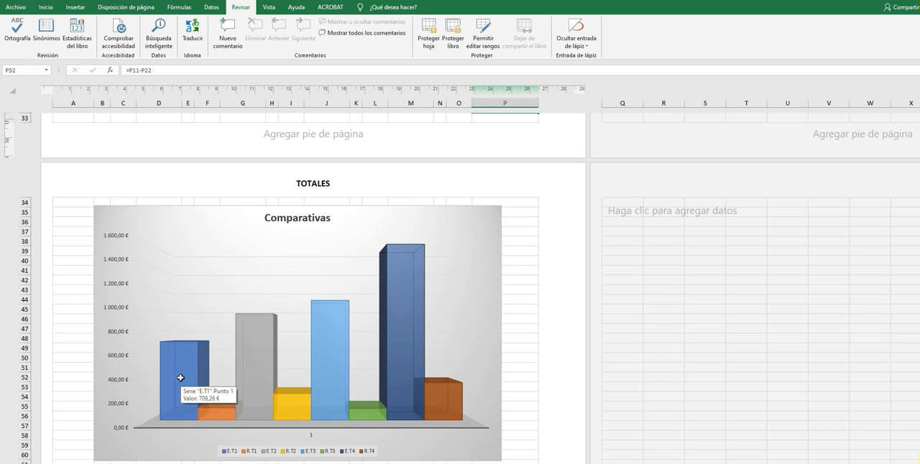
scroll(204, 321, down, 3)
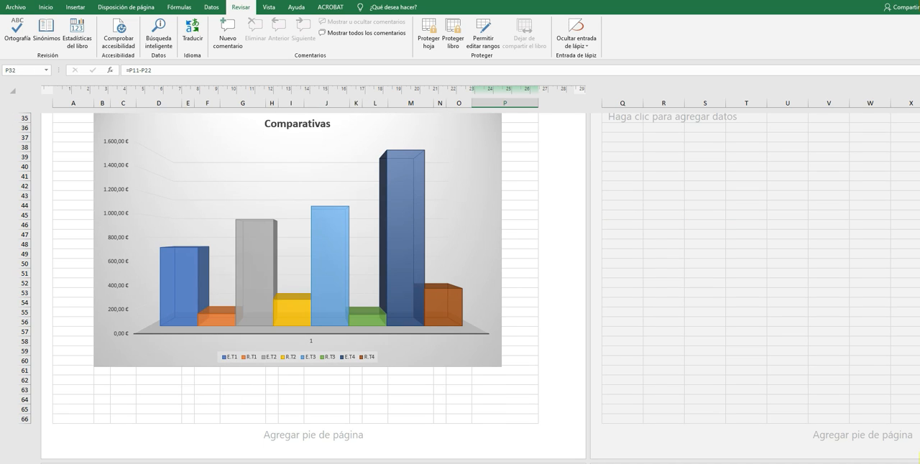
Preview the totals table and Comparativas chart as printed pages, and return to the workbook's main menu sheet.
key(ctrl+p)
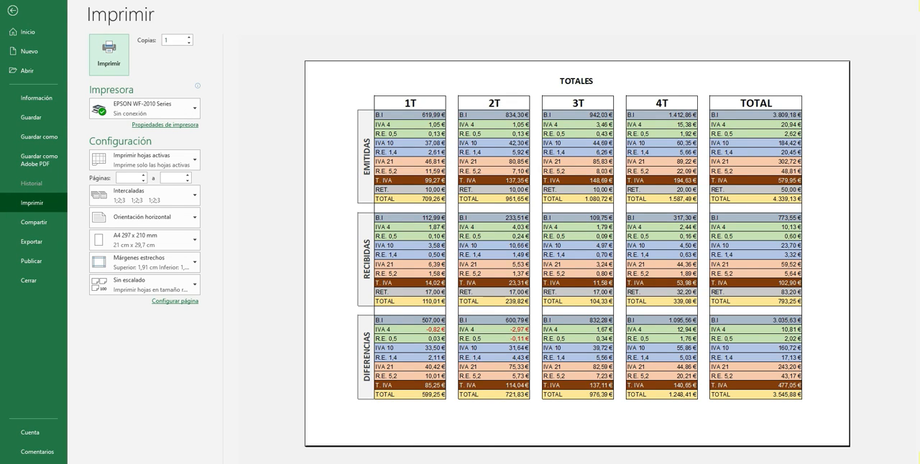
scroll(544, 417, down, 1)
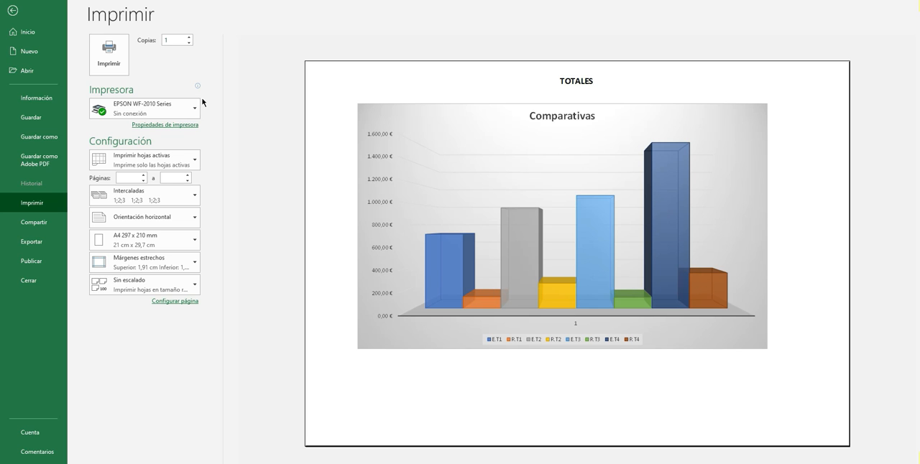
click(13, 10)
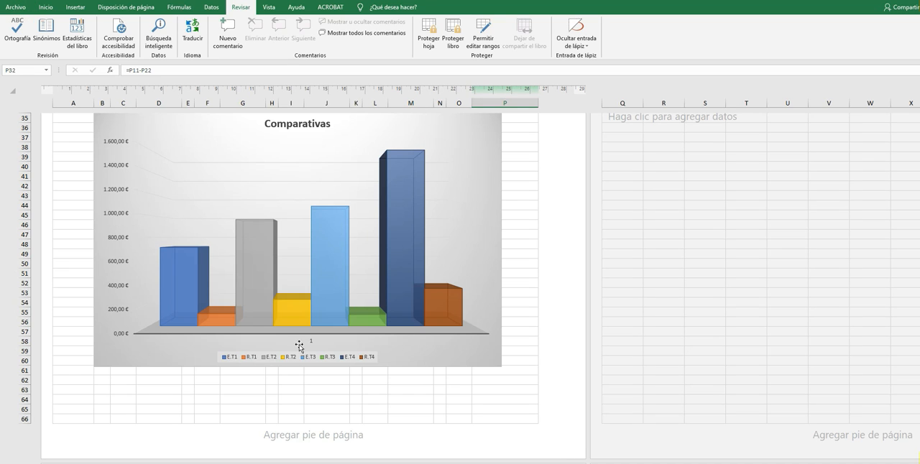
click(84, 463)
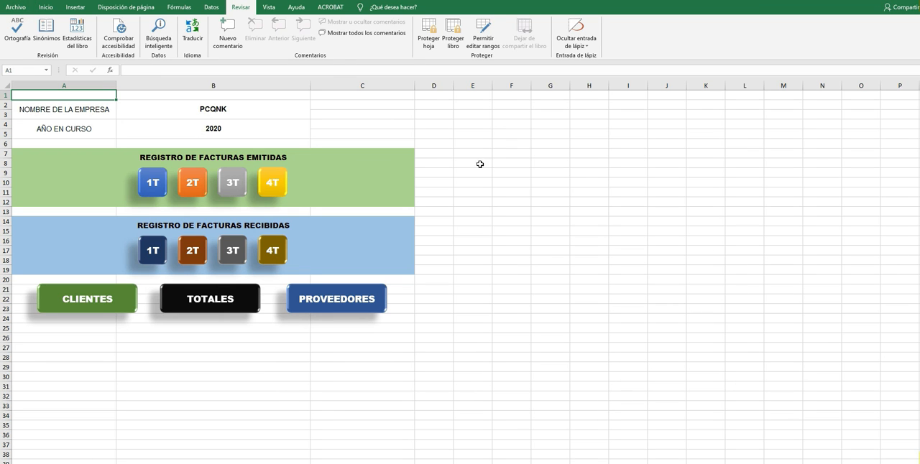